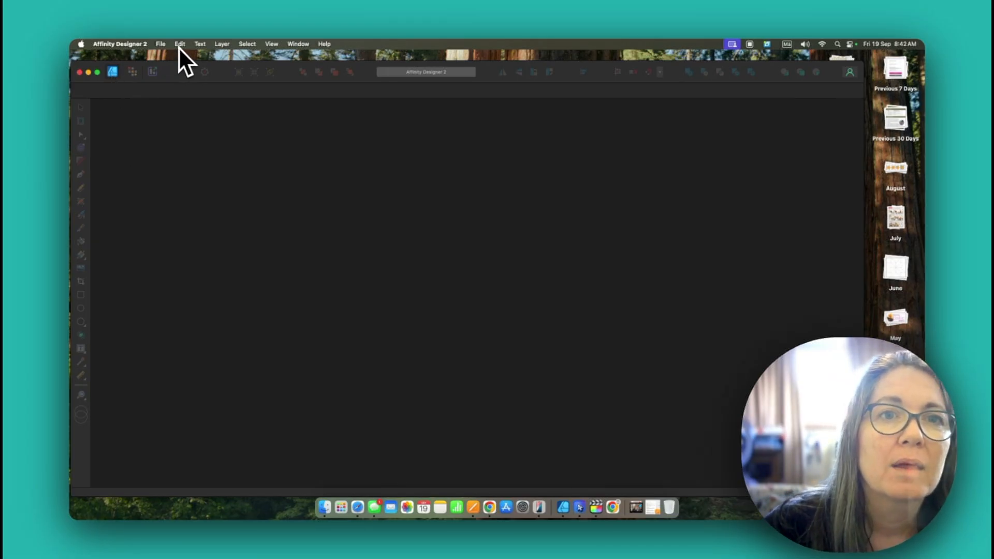
Step: Create a new document from the saved 12" Block Setup template
click(162, 47)
click(164, 61)
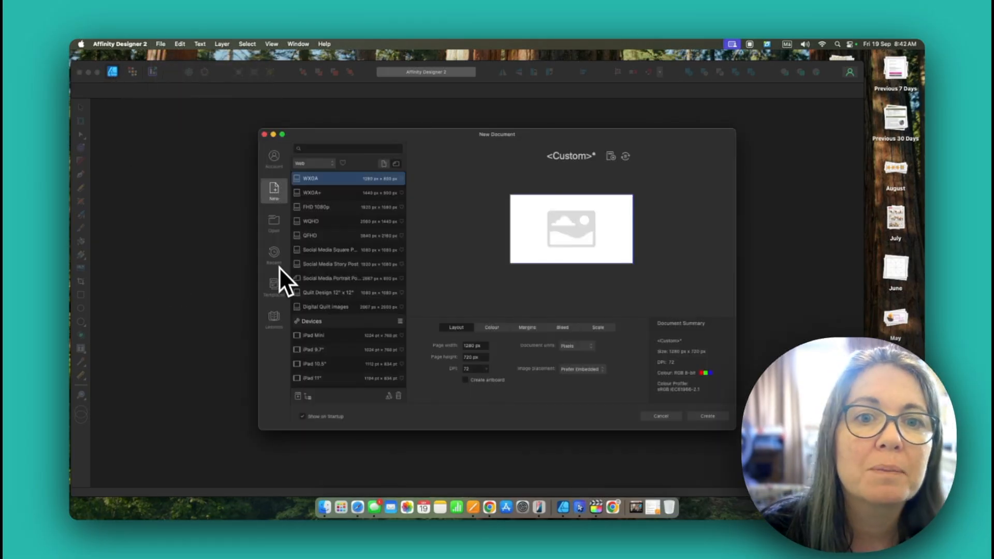
click(276, 289)
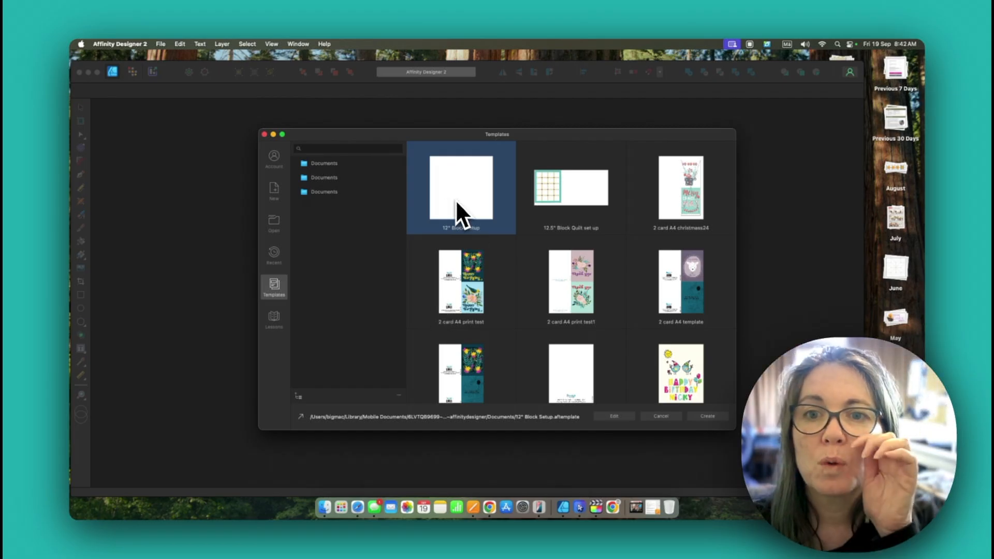
click(718, 419)
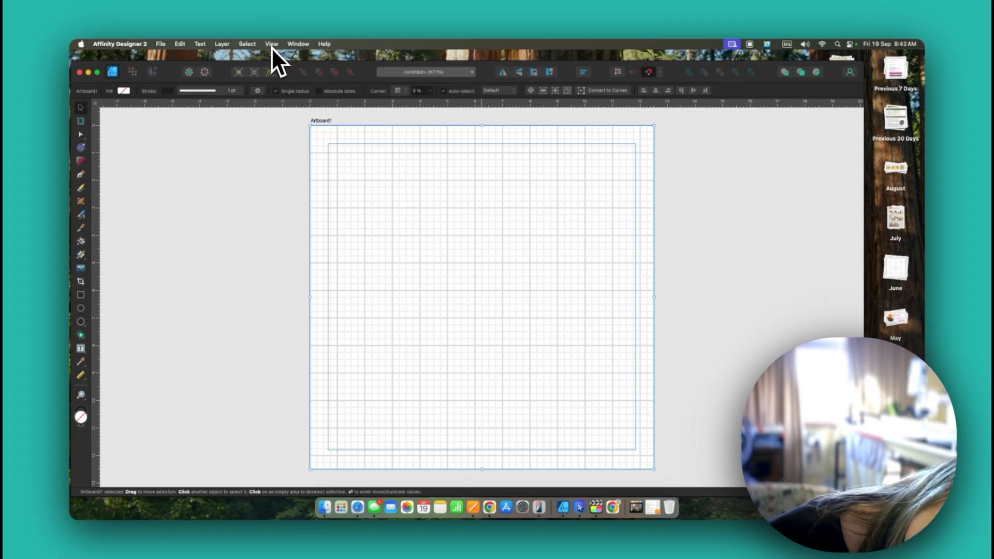
Step: Apply the Quilt Studio preset to the workspace
click(298, 46)
mouse_move(332, 205)
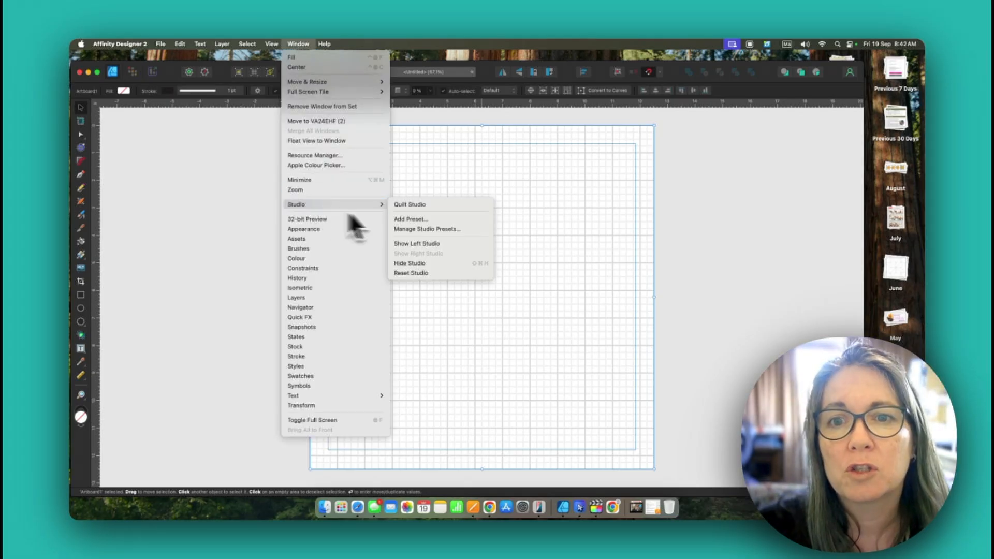
click(438, 205)
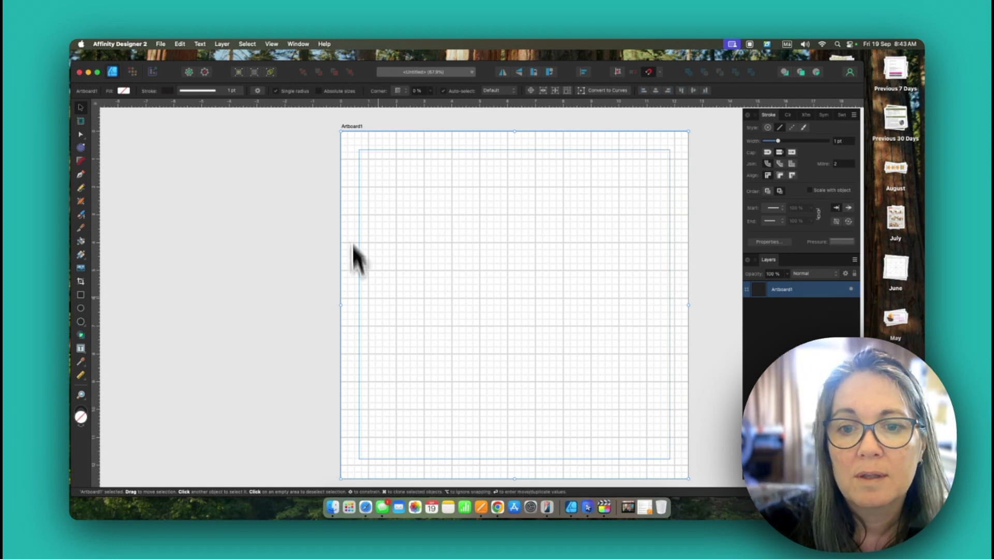
Step: Duplicate the artboard and move the copy clear of the original
click(81, 395)
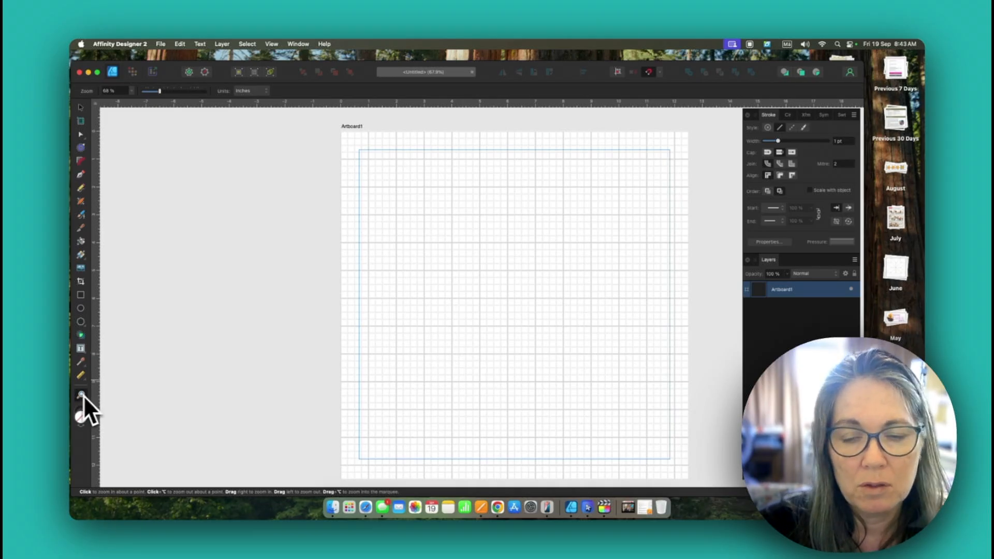
drag(470, 293, 142, 400)
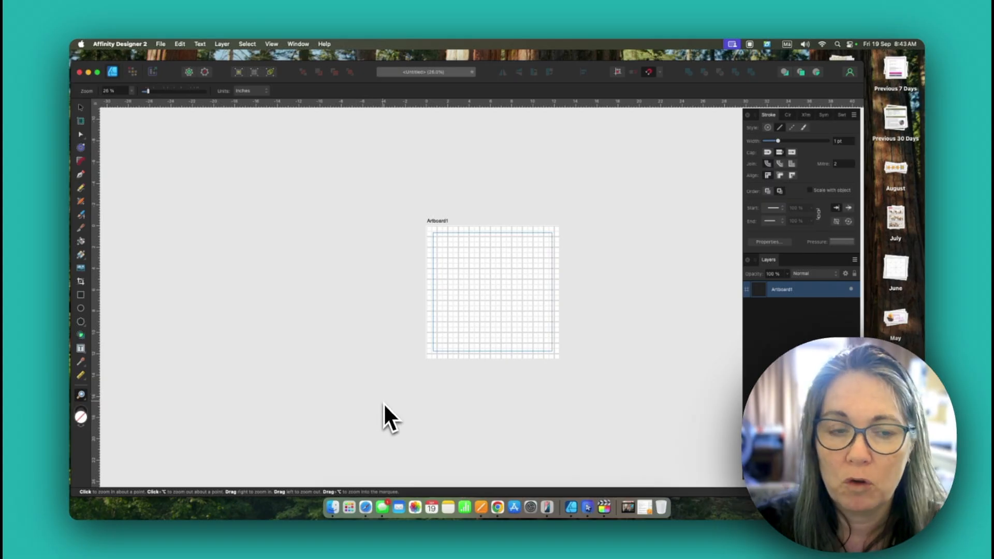
key(v)
click(513, 305)
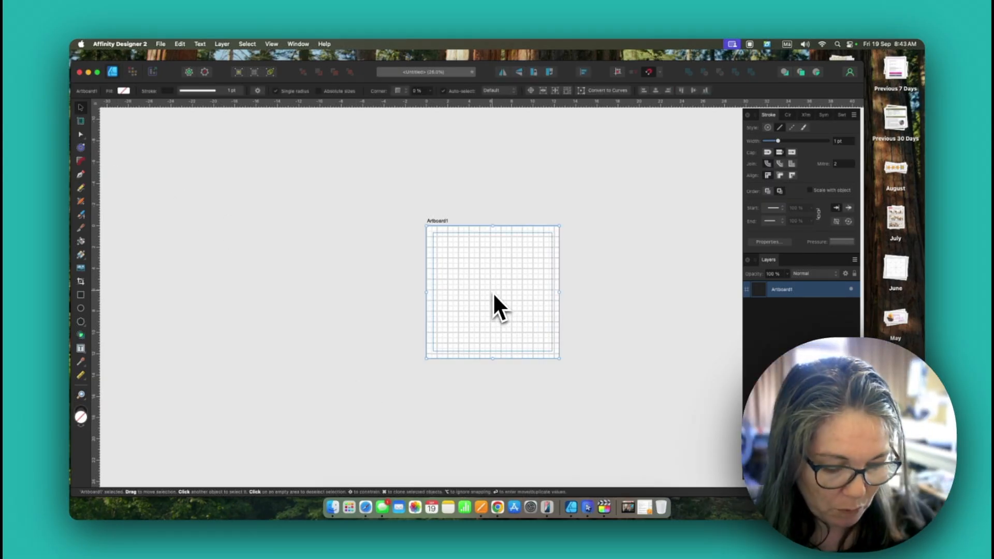
key(super+j)
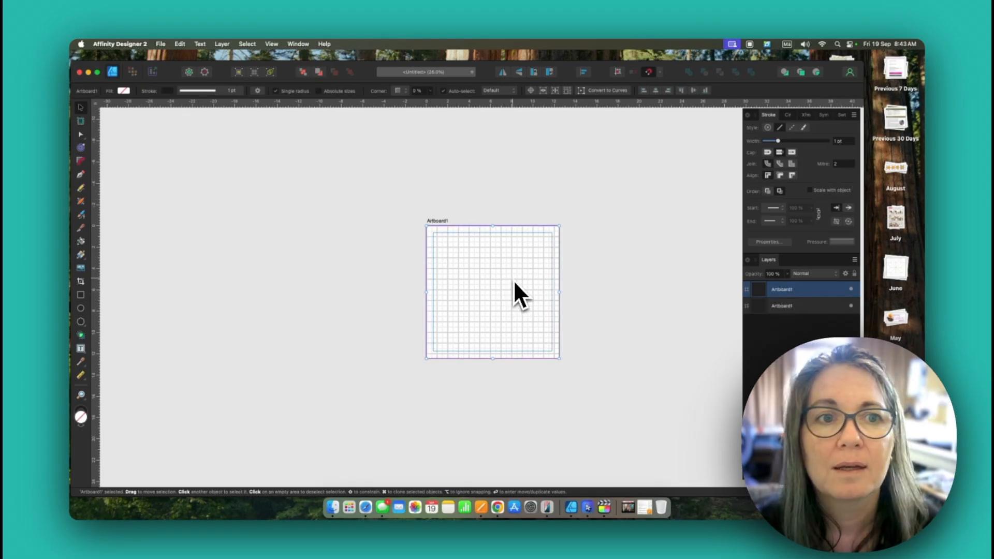
drag(525, 296, 311, 250)
scroll(398, 263, left, 7)
scroll(394, 263, right, 4)
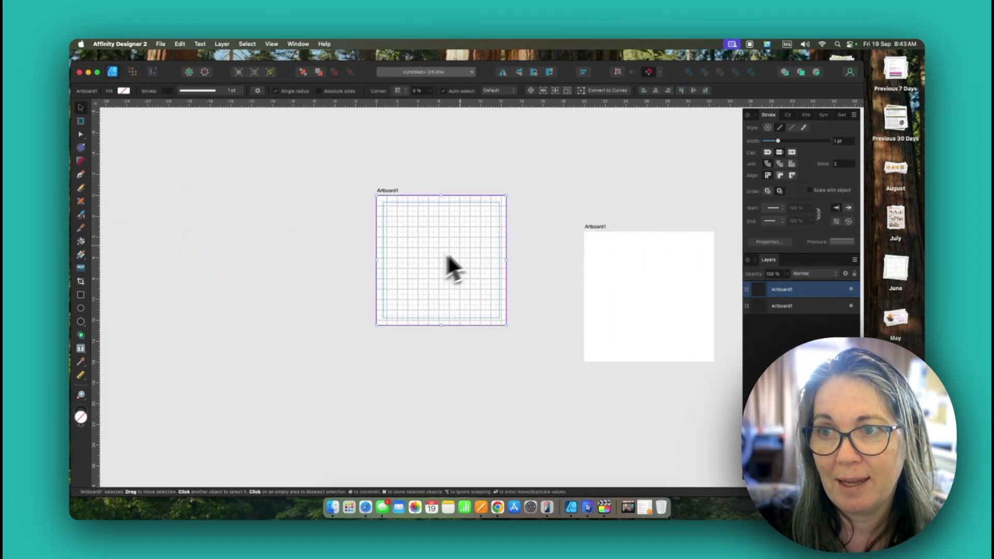
Step: Resize the duplicated artboard to 80 in wide and 80 in high
click(809, 117)
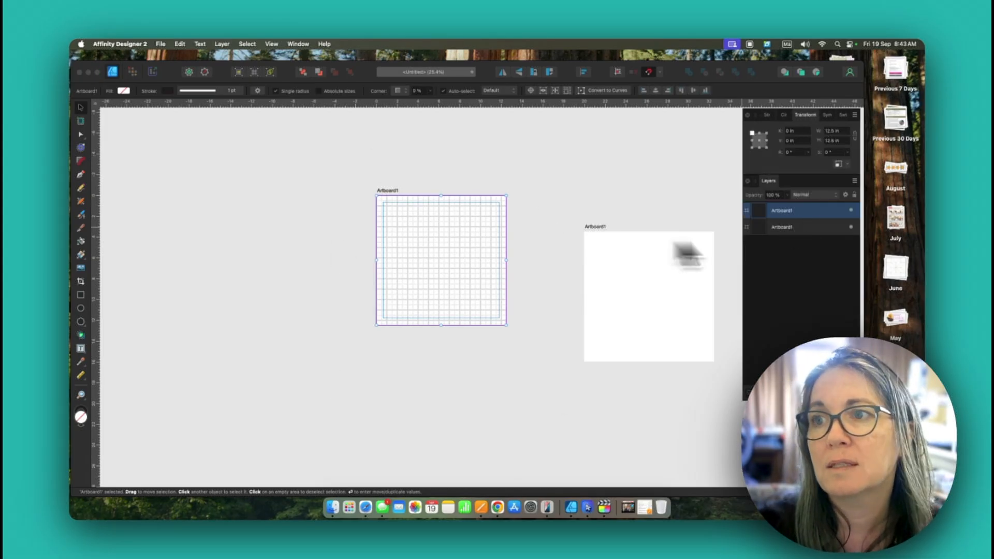
click(846, 135)
text(80)
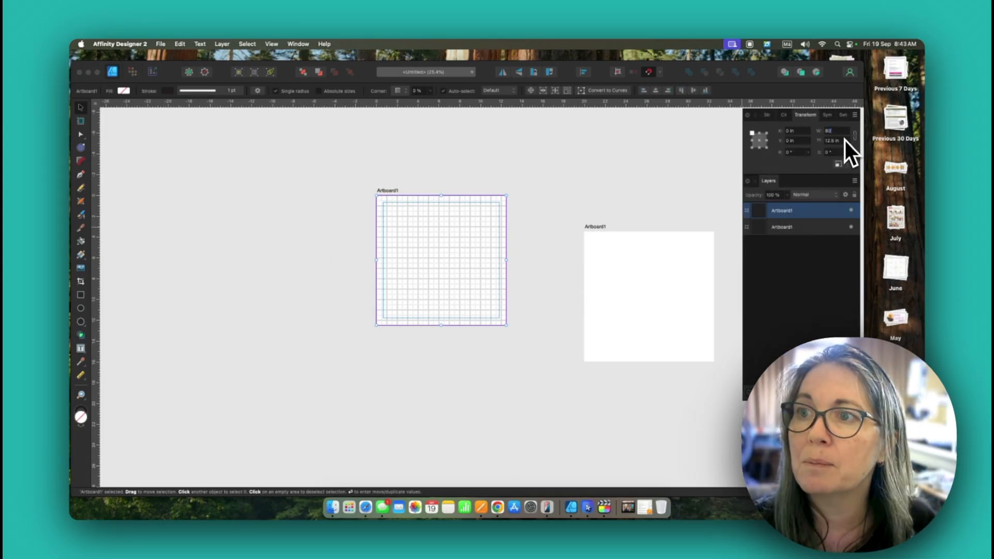
key(Tab)
text(80)
key(Return)
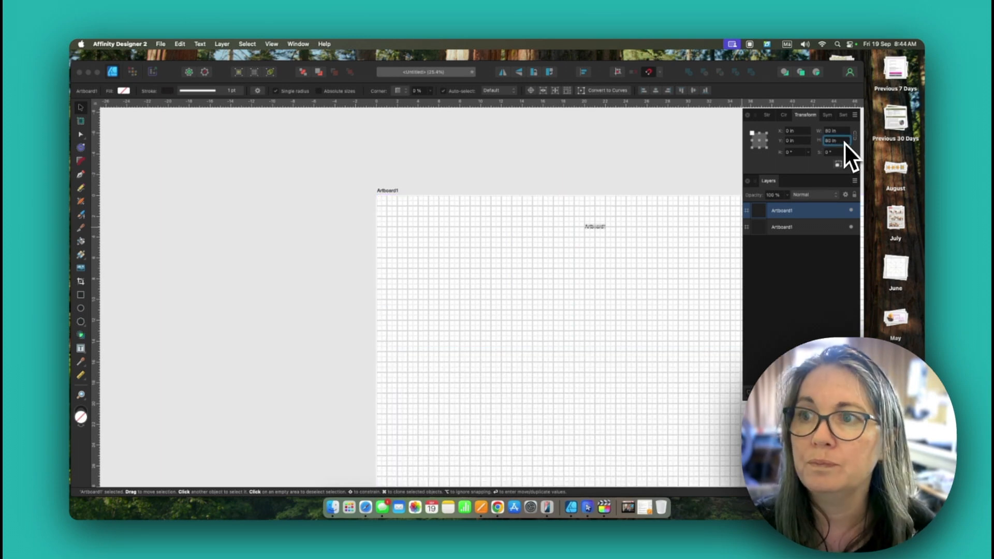
Step: Move the 80 in artboard away so it sits beside the small artboard without overlapping it
drag(520, 255, 153, 214)
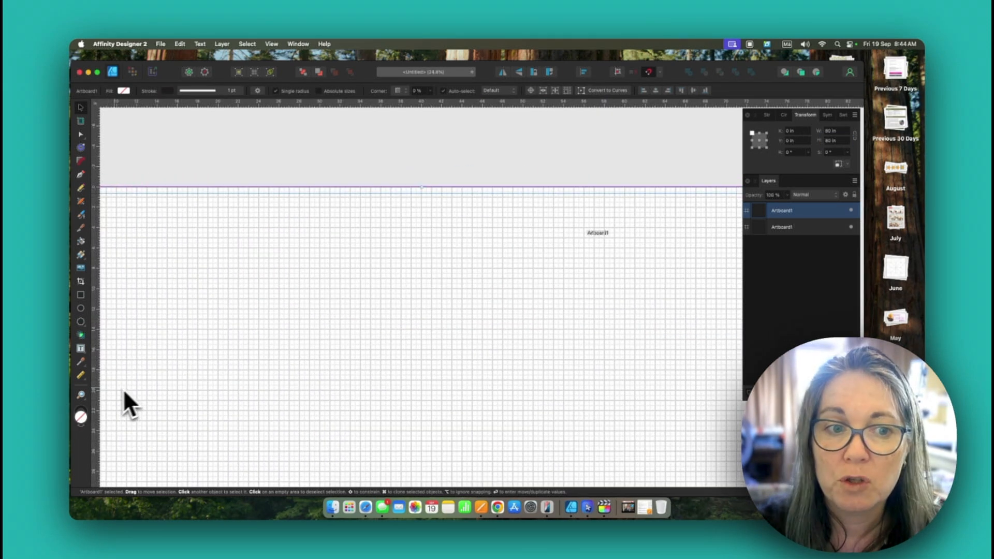
click(81, 396)
drag(536, 259, 233, 366)
click(80, 107)
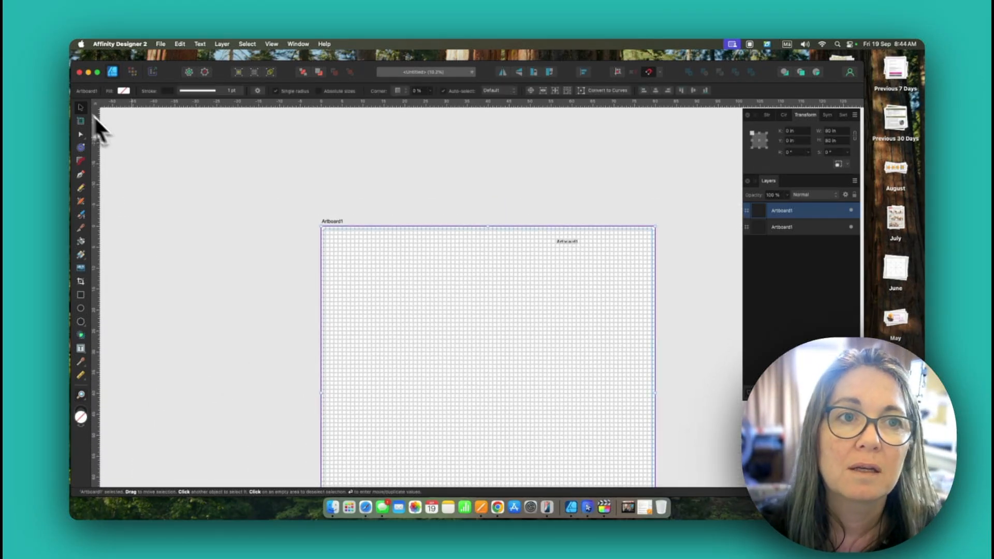
drag(539, 344, 432, 242)
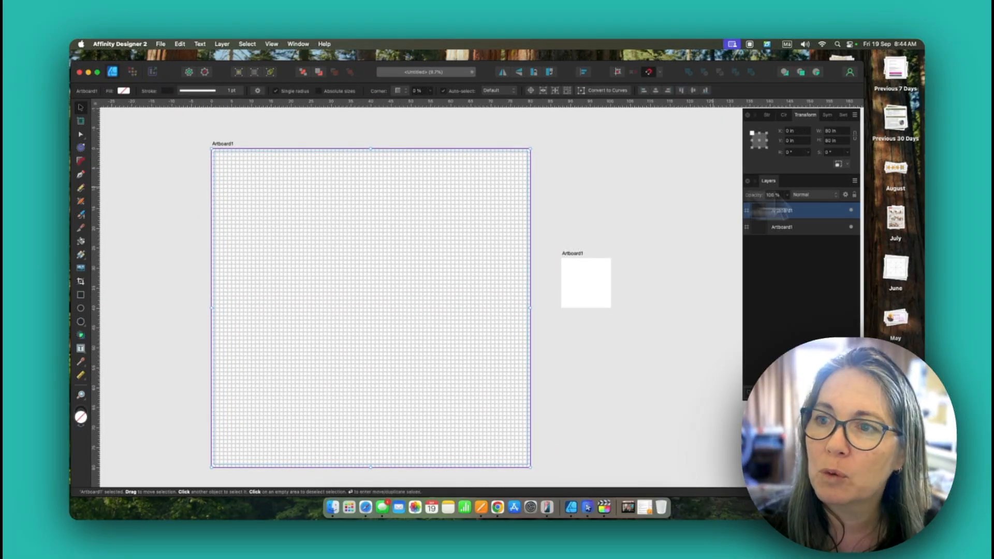
Step: Rename the 80 in artboard as Design Wall
double_click(793, 213)
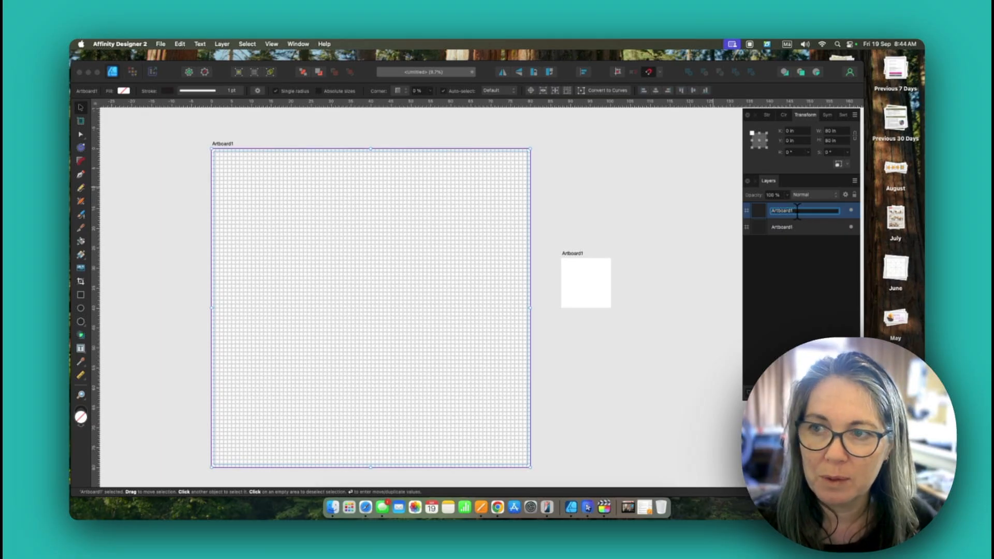
text(Des)
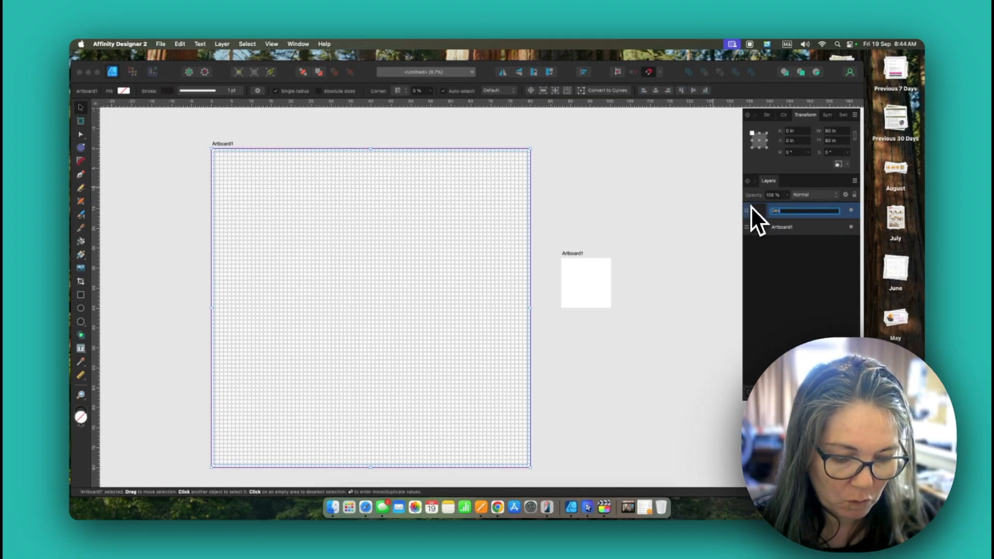
text(ign Wall)
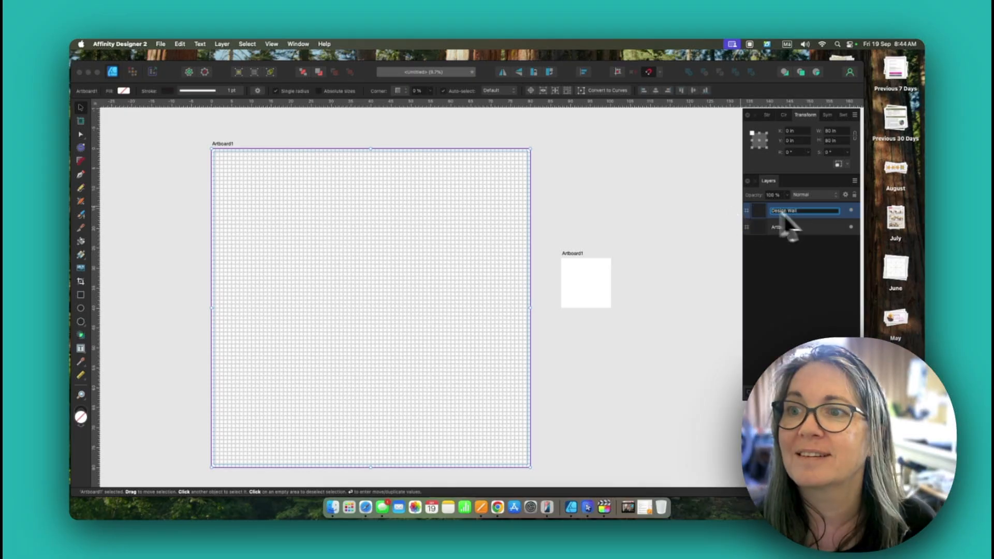
Step: Rename the small artboard as Block Design
click(791, 228)
double_click(788, 230)
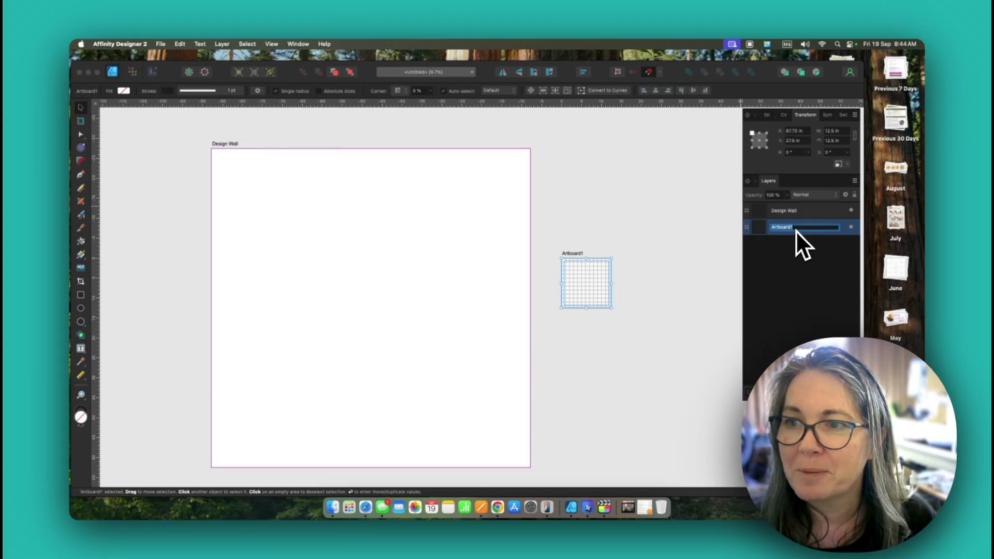
text(B)
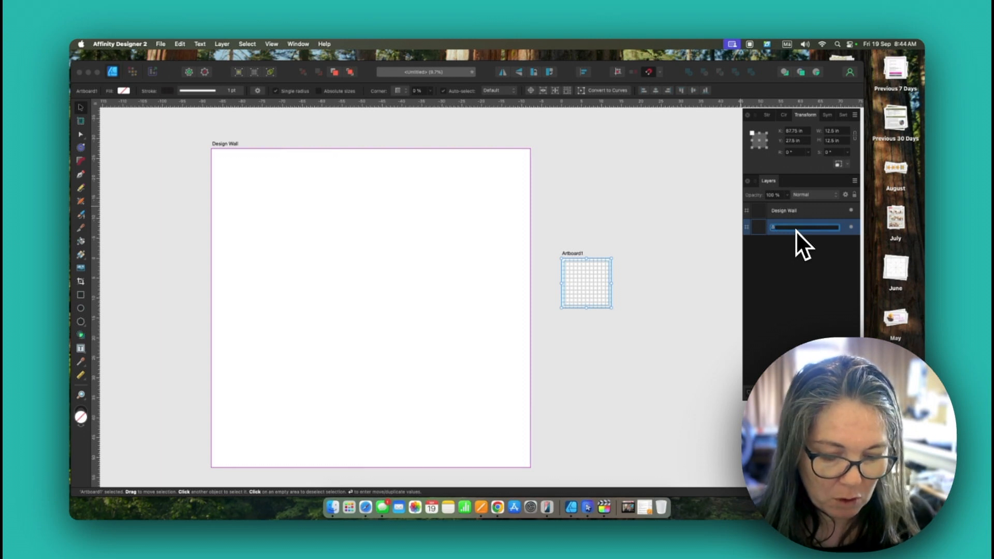
text(lock De)
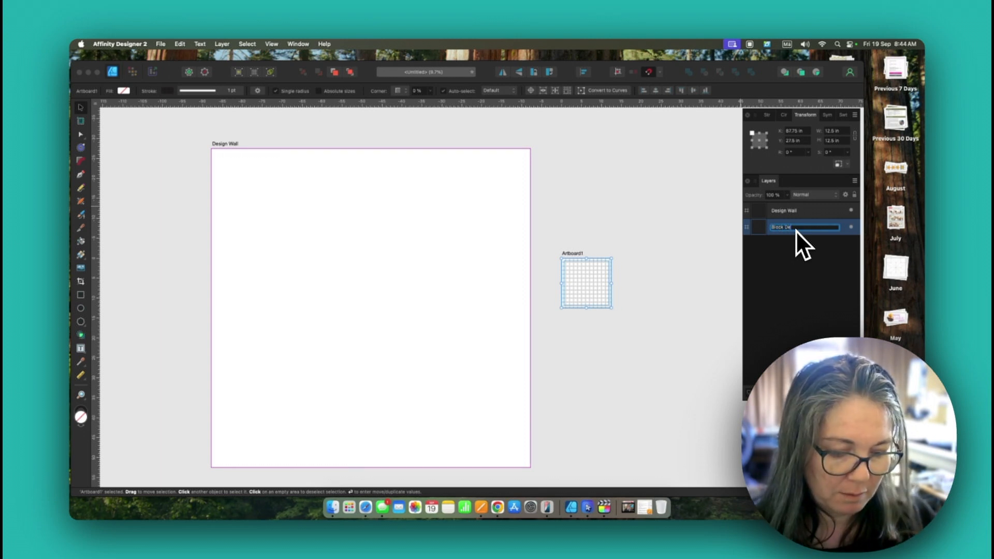
text(sign)
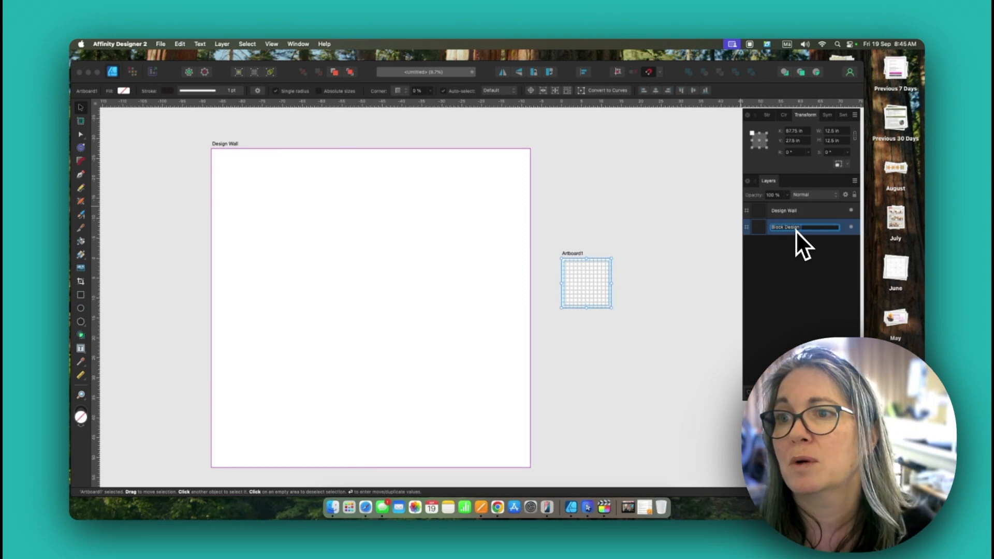
key(Return)
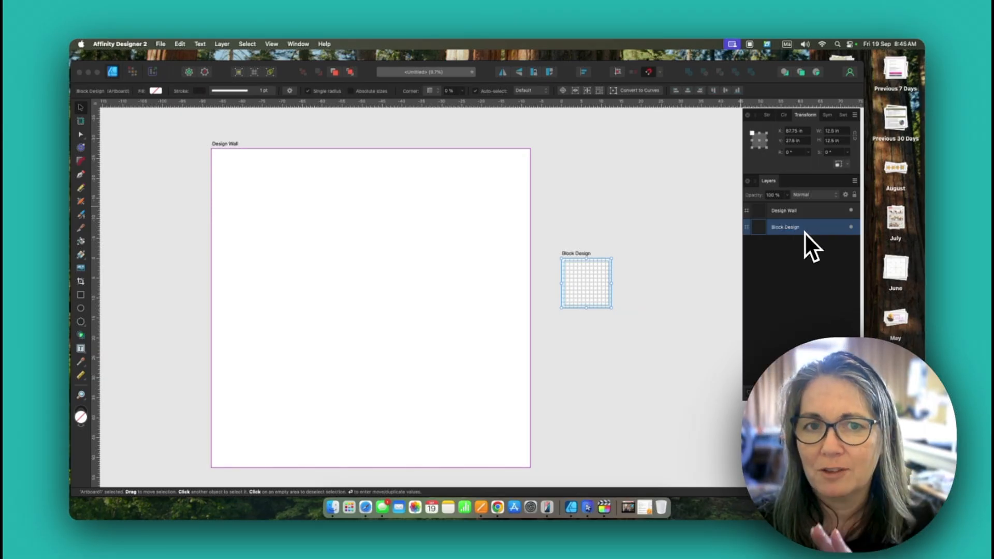
Step: Compare the grids of the Design Wall and Block Design artboards, examining the Design Wall grid up close and as a whole
scroll(494, 216, left, 3)
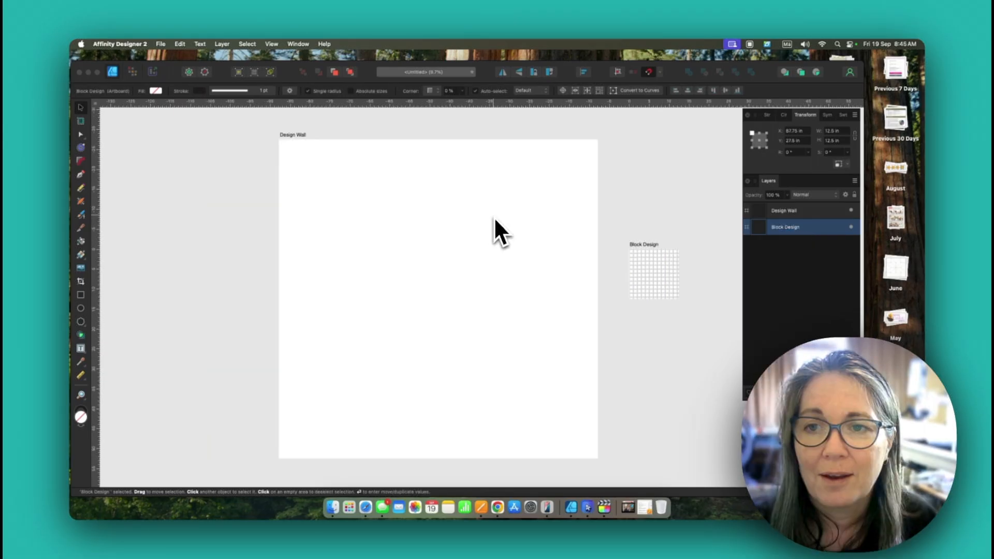
click(495, 216)
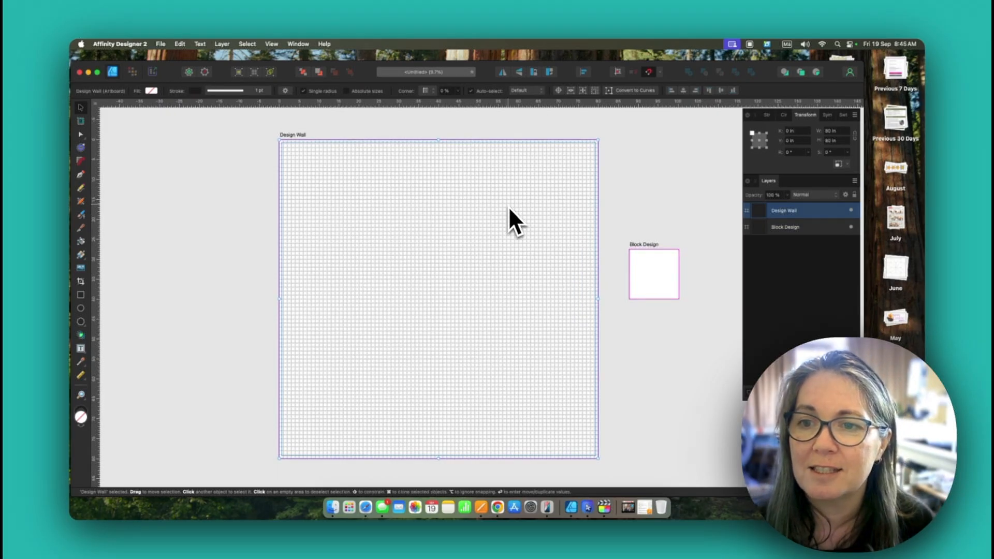
click(651, 267)
click(436, 247)
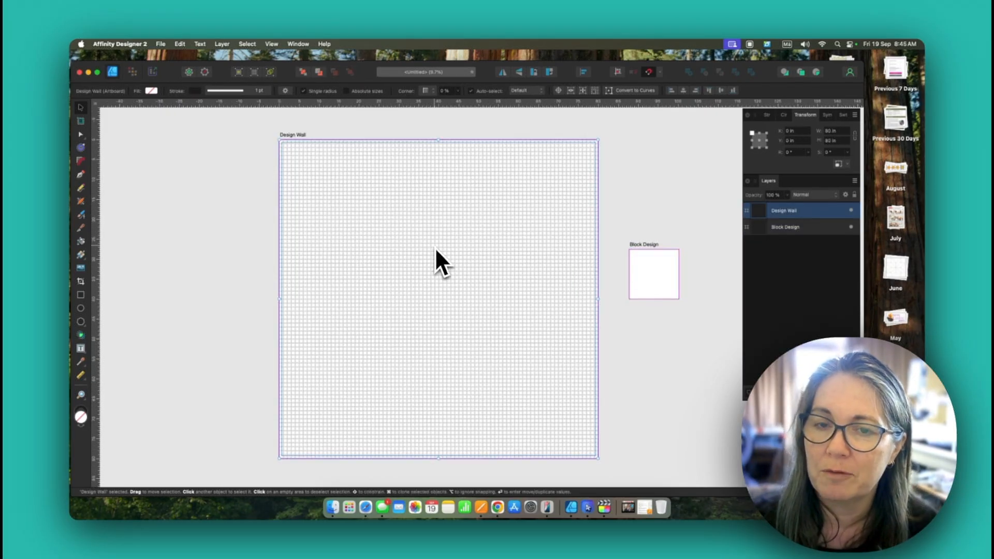
click(81, 395)
drag(348, 306, 707, 262)
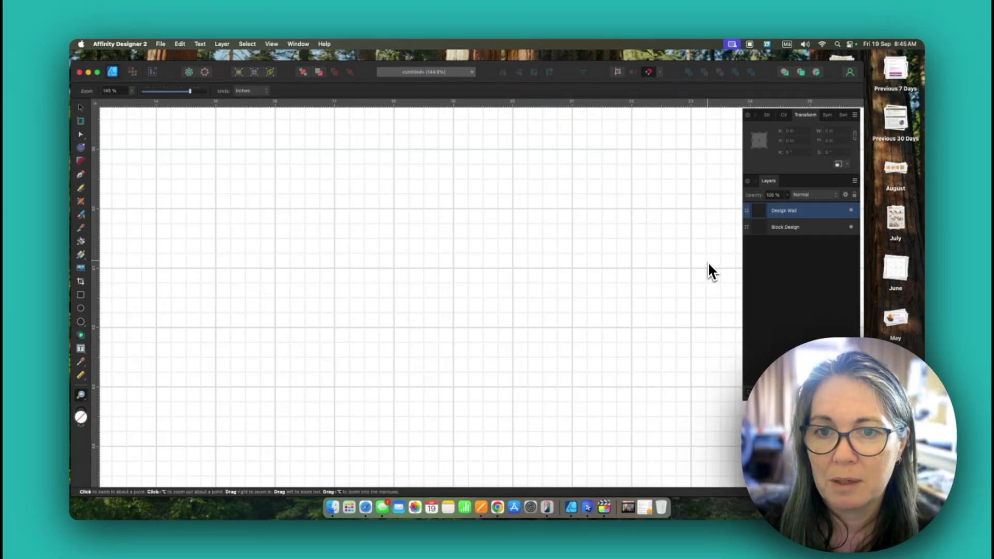
drag(707, 262, 155, 391)
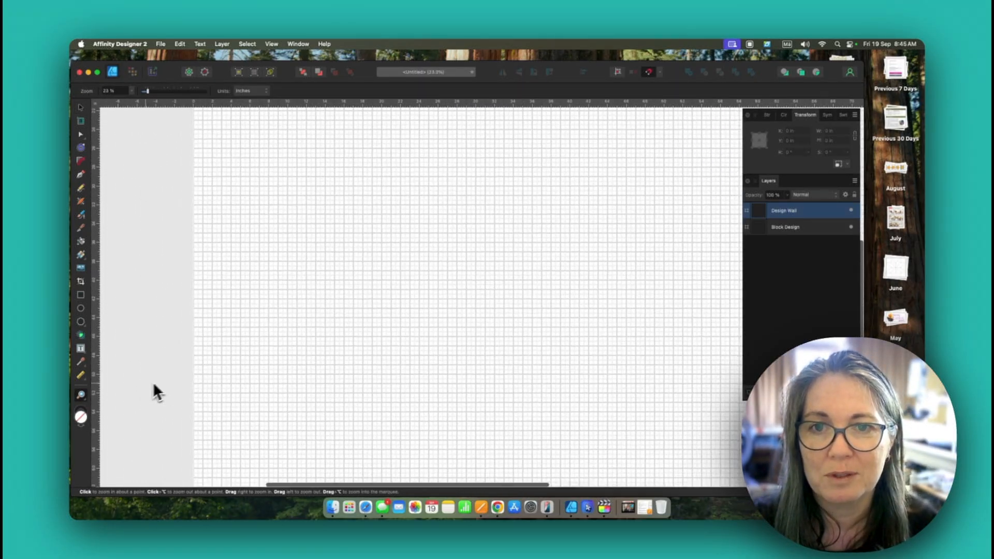
scroll(539, 344, down, 5)
scroll(538, 343, right, 4)
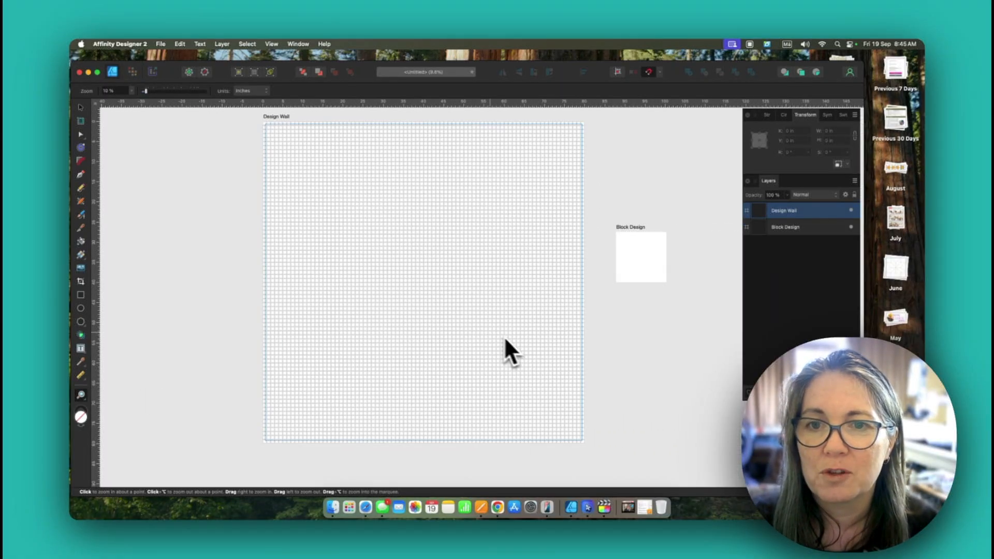
Step: Set the Design Wall artboard's advanced grid to 24 in spacing, 24 divisions and a 2.5 in gutter
click(272, 44)
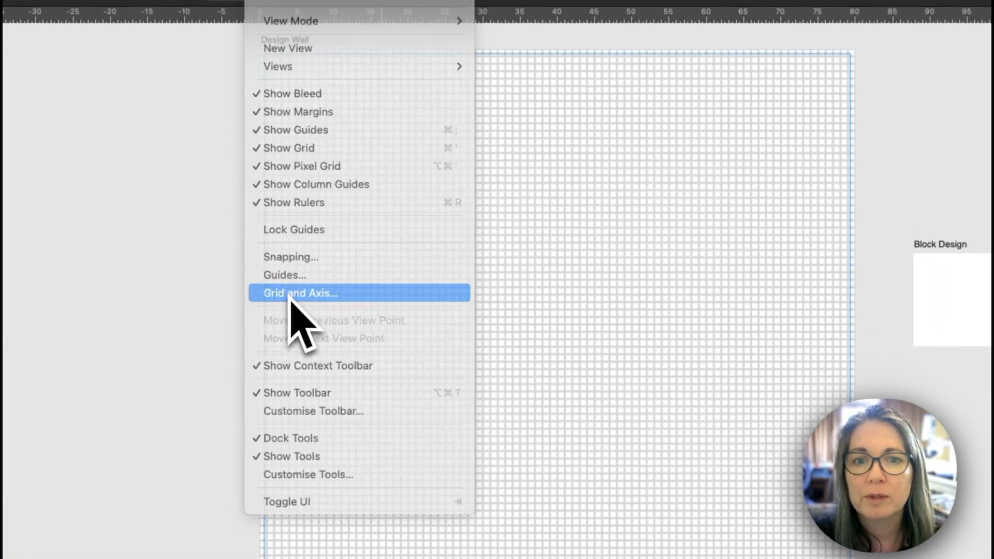
click(467, 435)
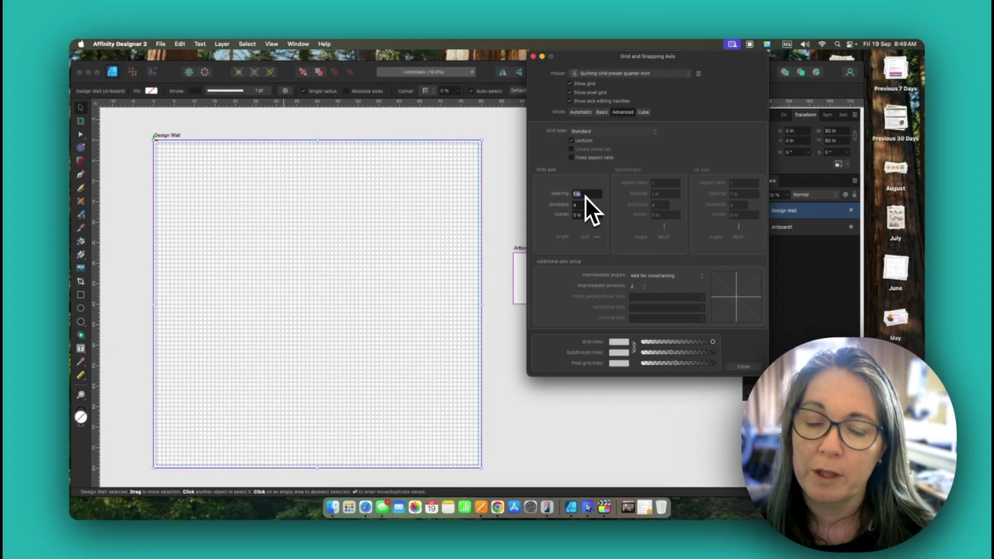
text(24)
key(Tab)
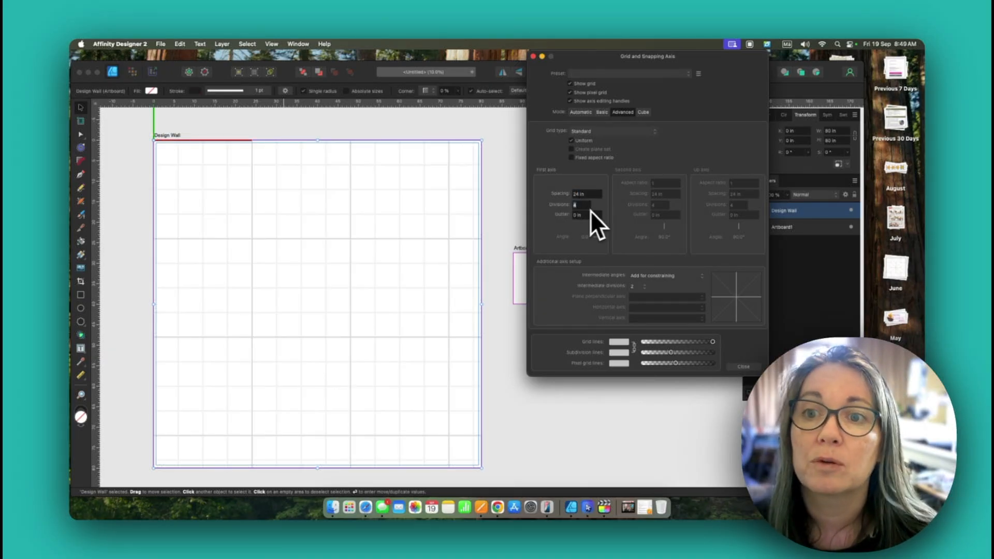
key(Tab)
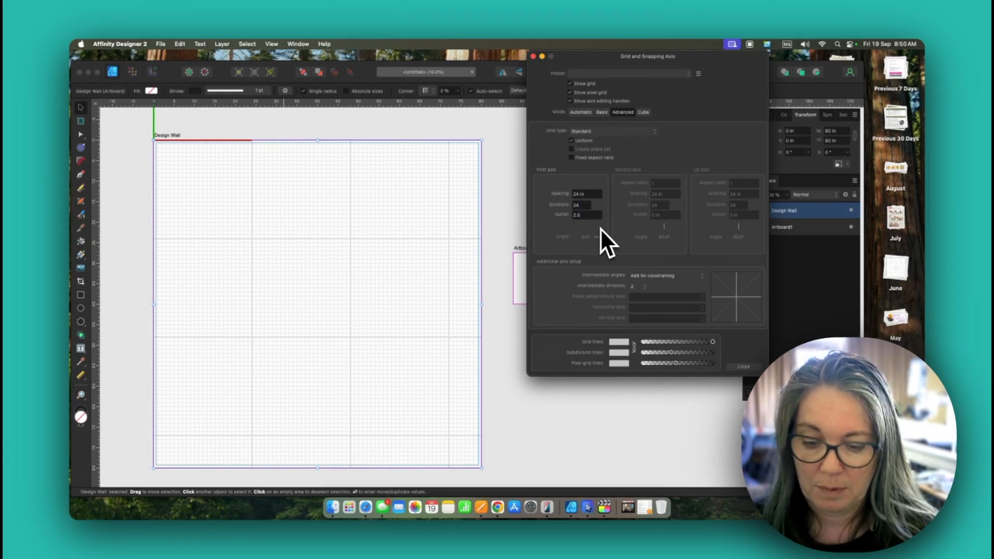
text(2.5)
key(Return)
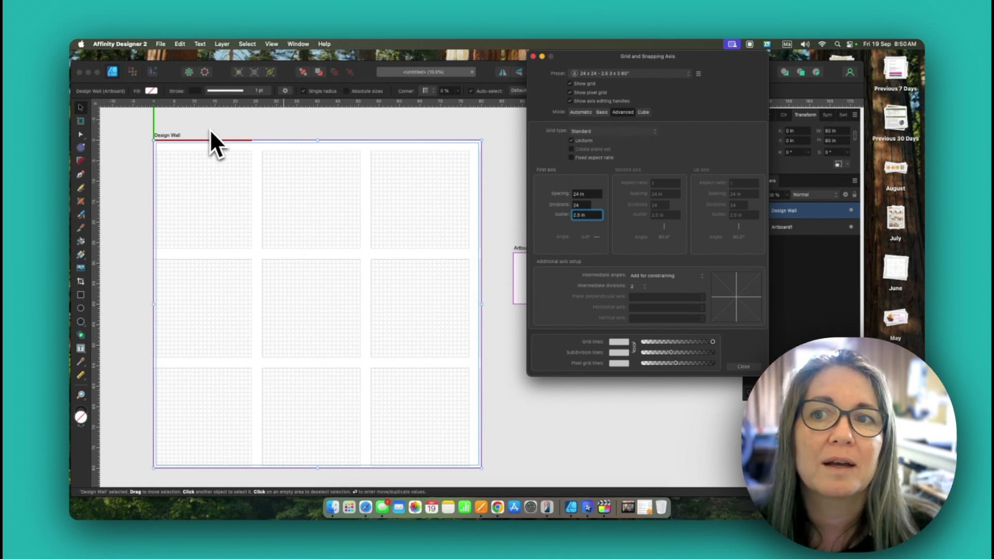
Step: Shift the origin of the Design Wall grid so the three-by-three block layout sits centred with equal margins on the artboard
click(155, 137)
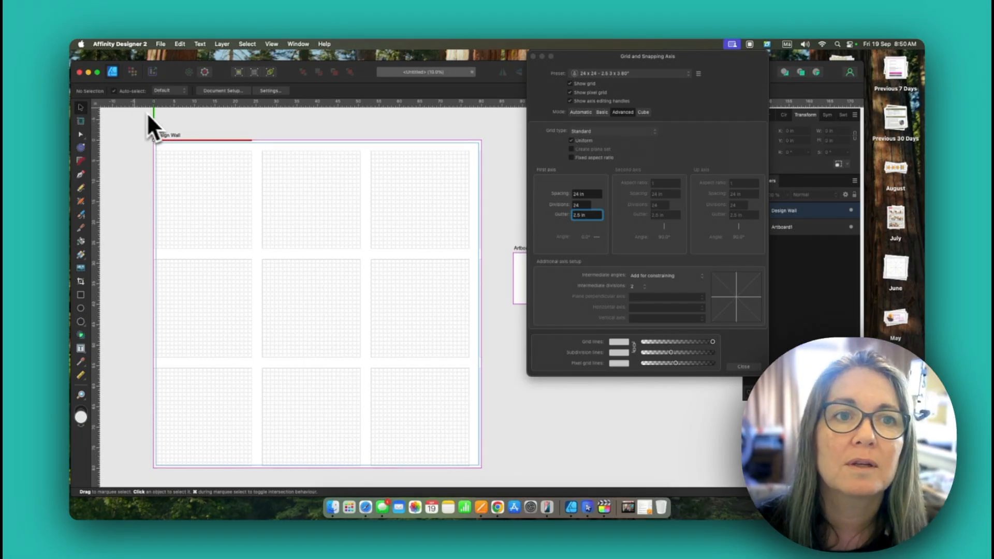
click(715, 131)
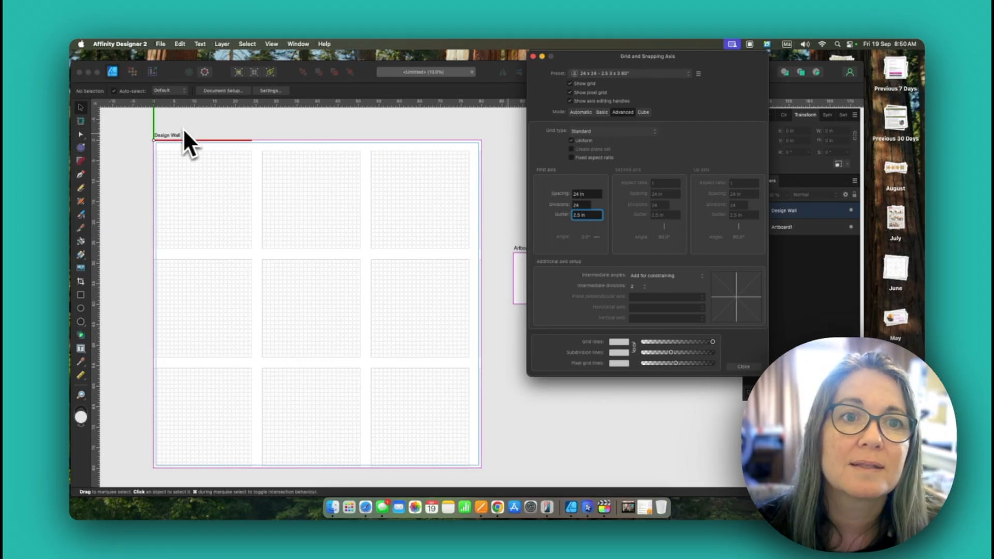
click(155, 136)
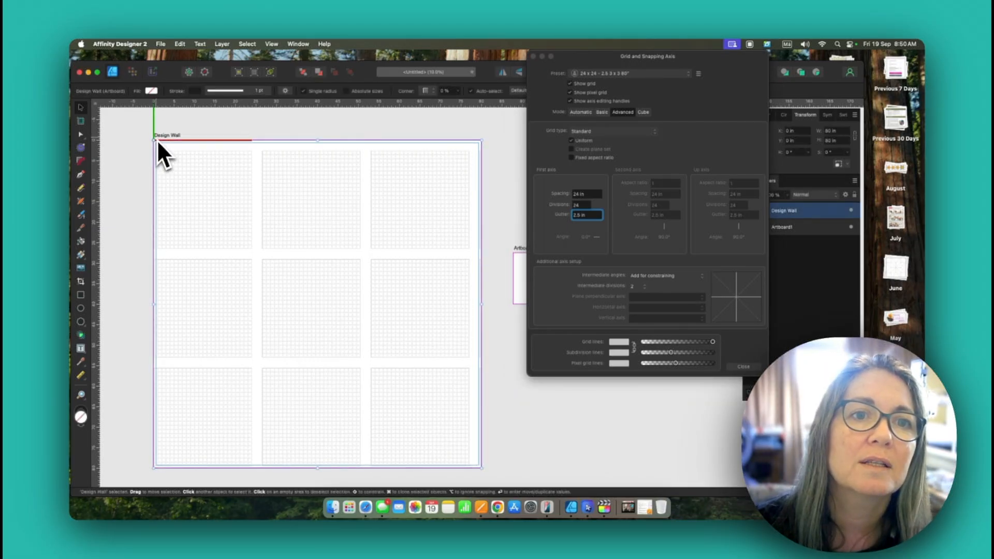
click(155, 135)
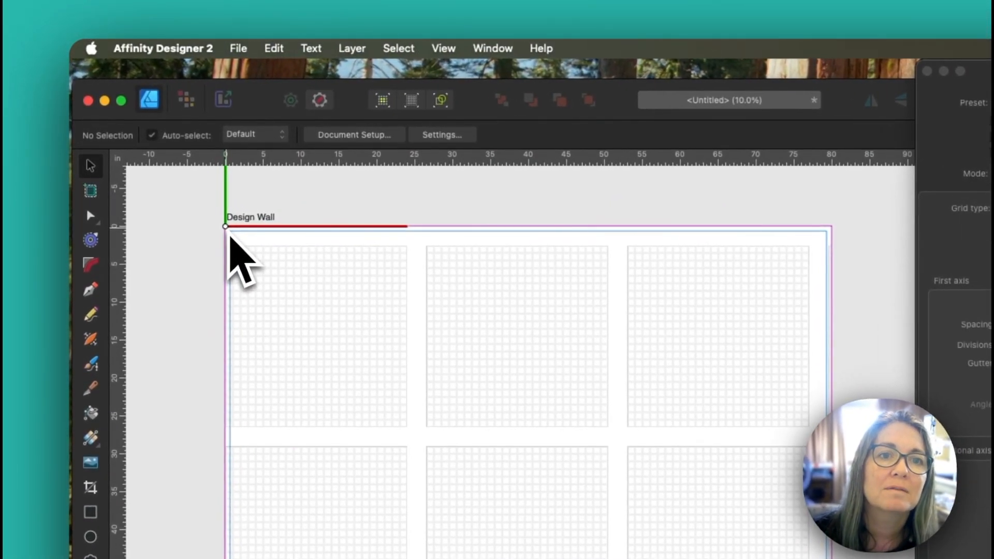
drag(230, 236, 241, 225)
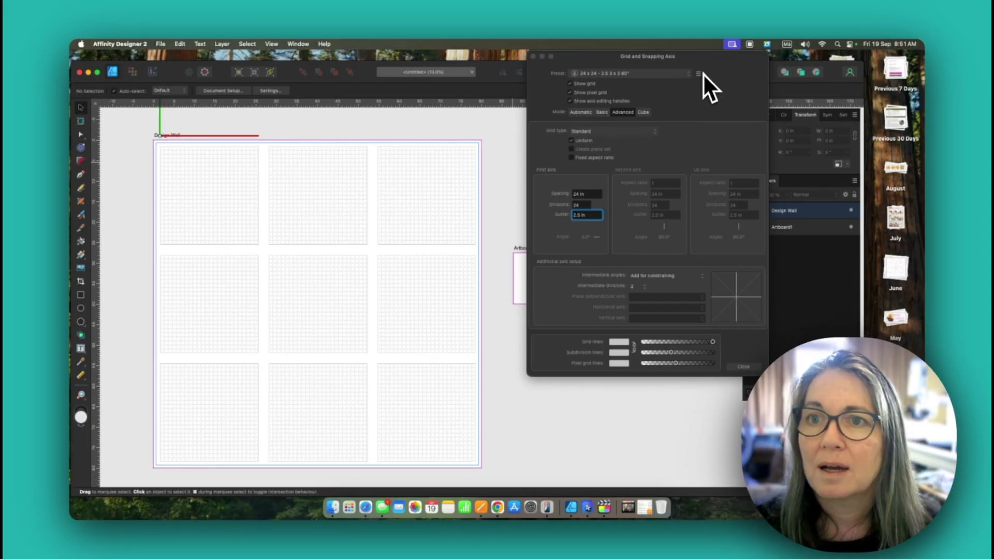
Step: Make the 24 x 24 - 2.5 3 x 3 80" grid preset the default and close the grid settings
click(698, 74)
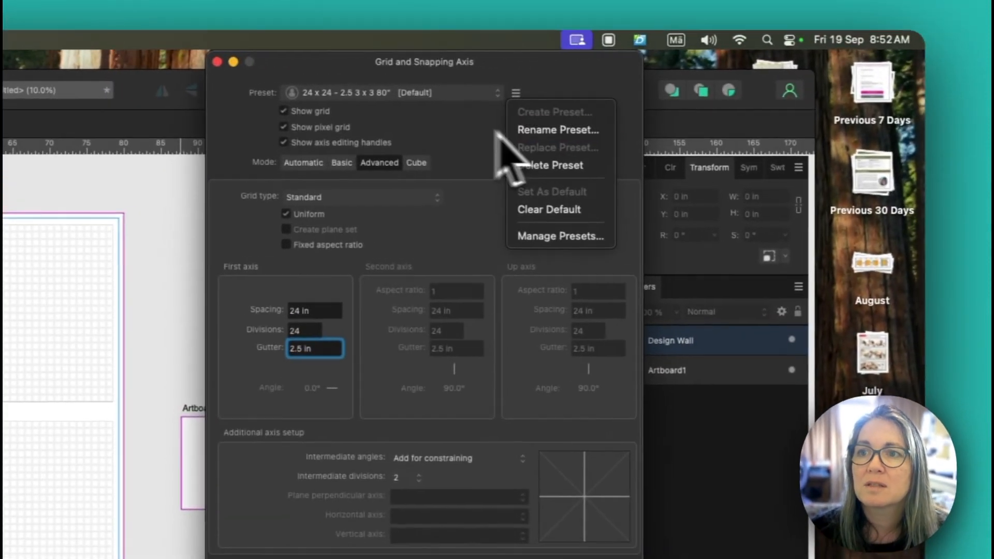
click(669, 93)
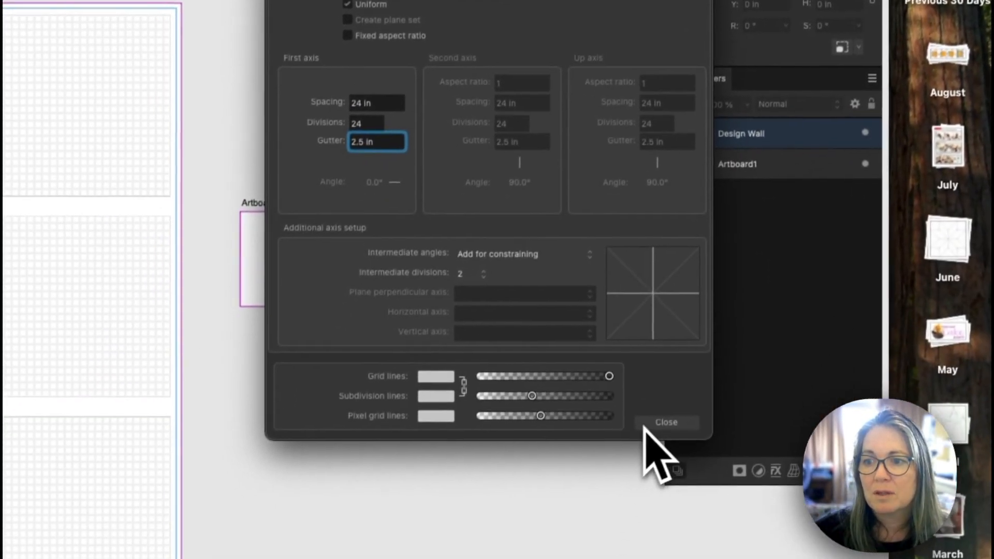
click(664, 423)
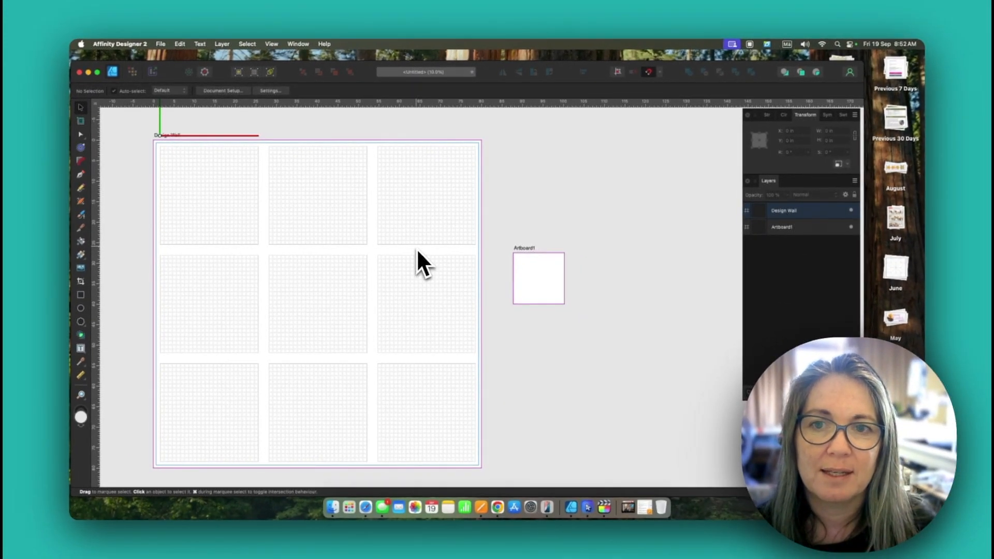
Step: Select the Design Wall artboard and show the Assets panel with the quilt blocks
click(806, 212)
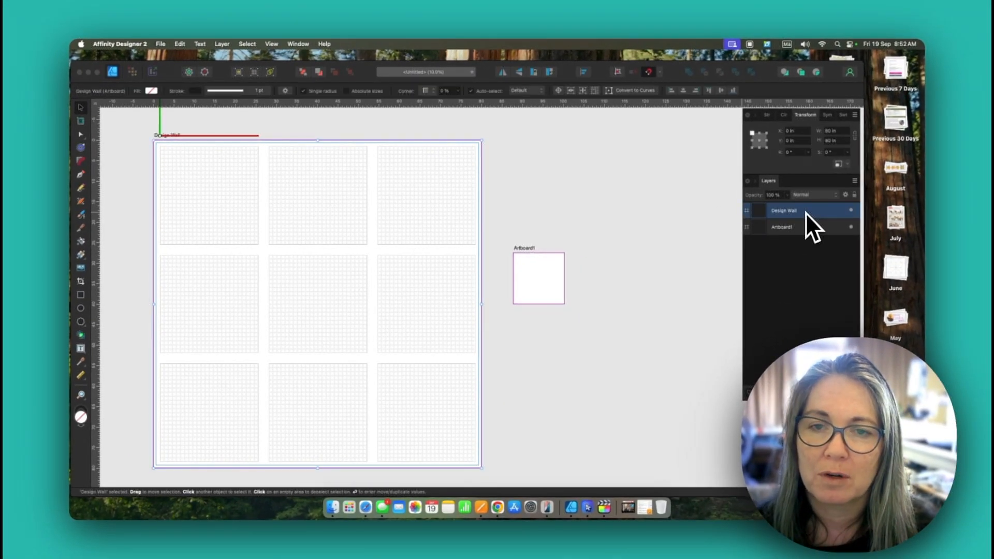
scroll(490, 223, left, 5)
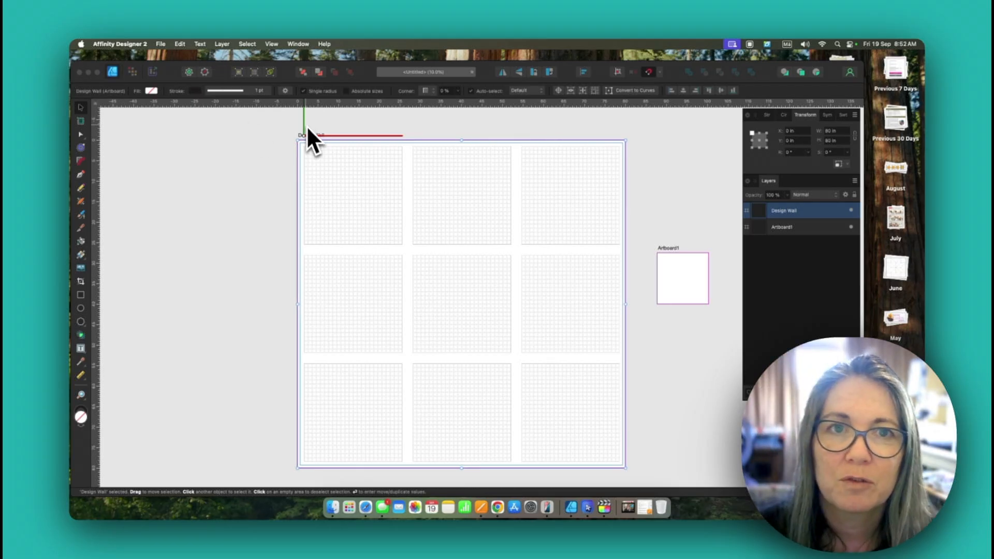
click(296, 45)
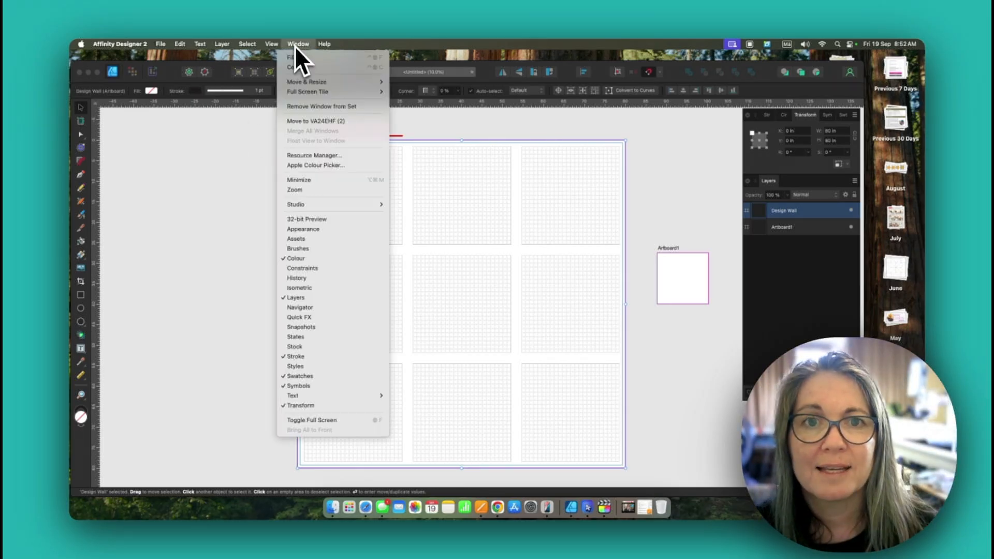
click(323, 242)
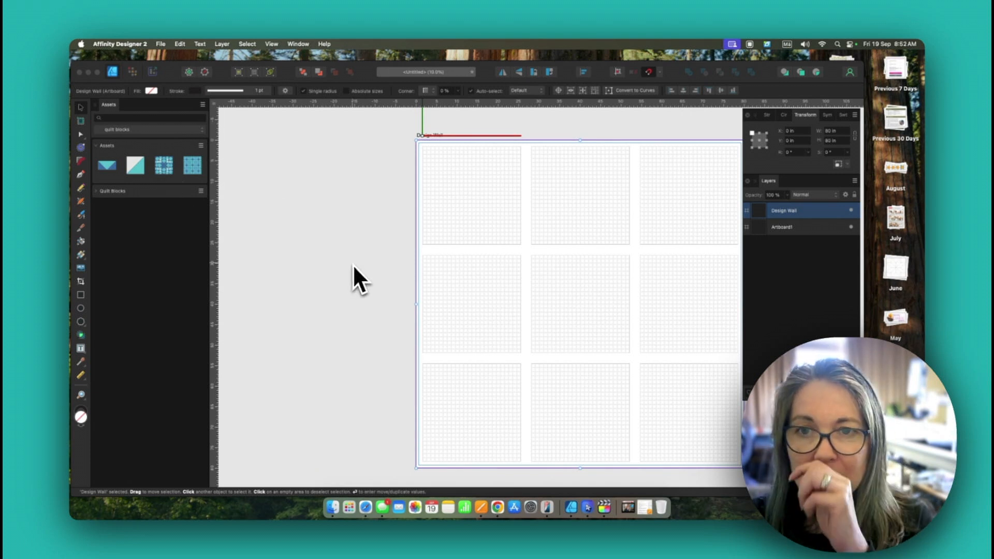
Step: Place the third quilt block asset in the first grid cell of the Design Wall, aligned to the cell
scroll(435, 179, right, 6)
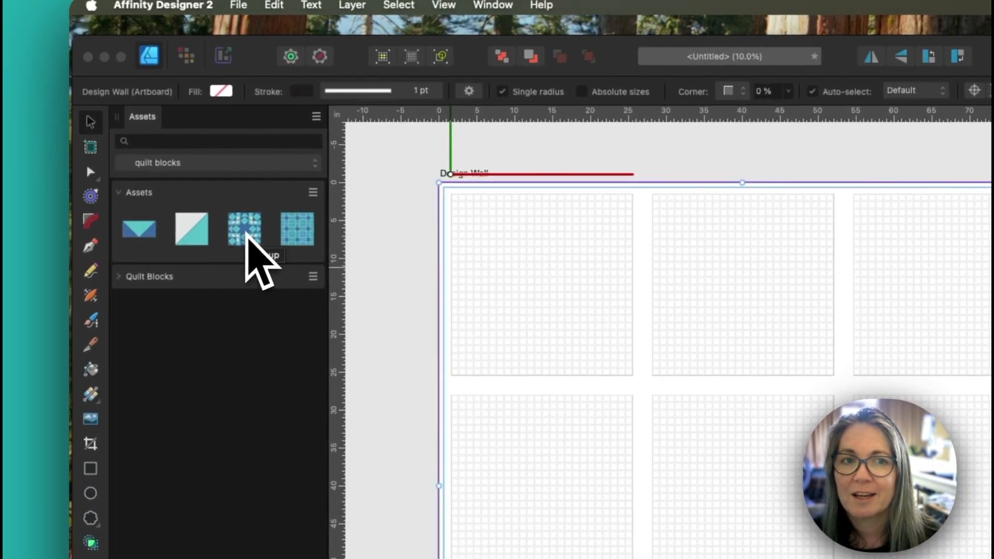
drag(247, 234, 543, 297)
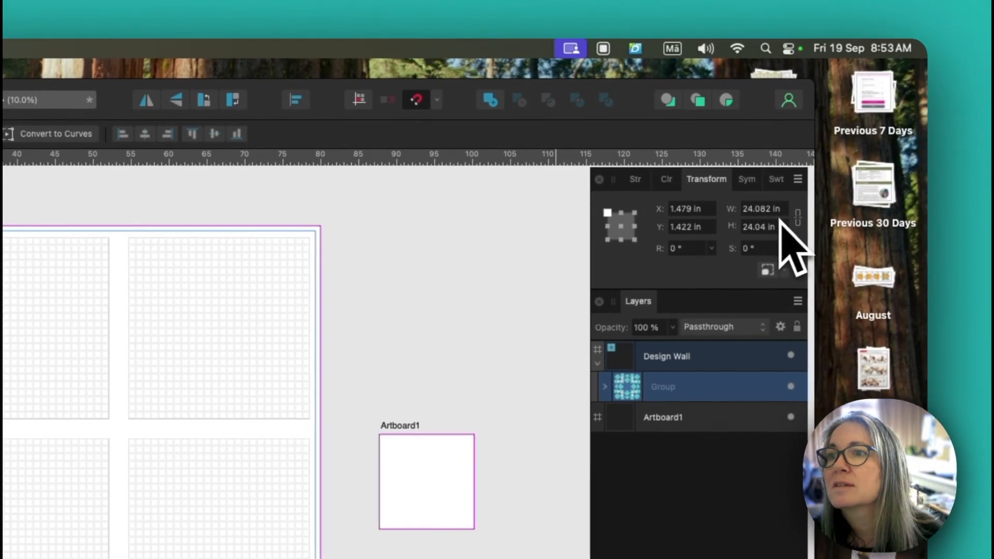
click(820, 206)
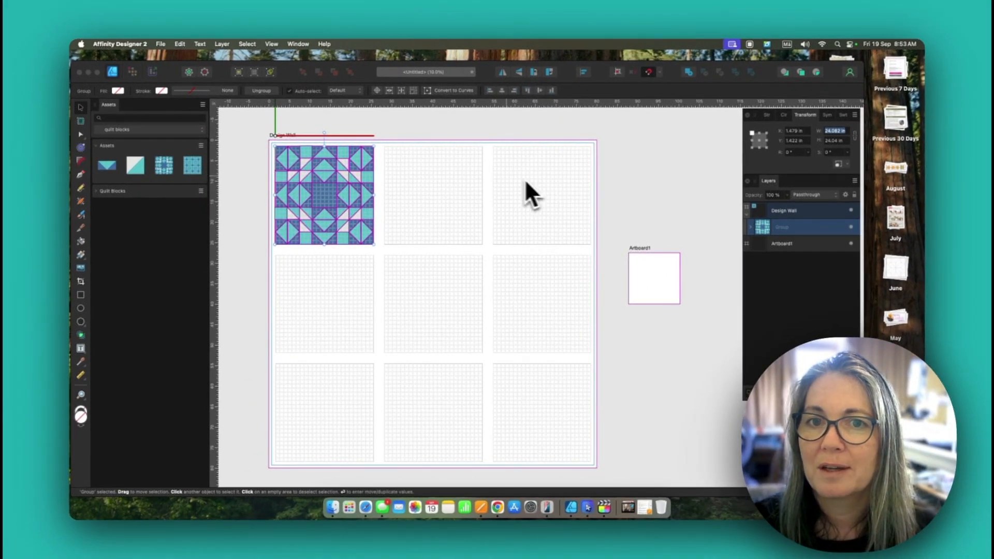
click(527, 182)
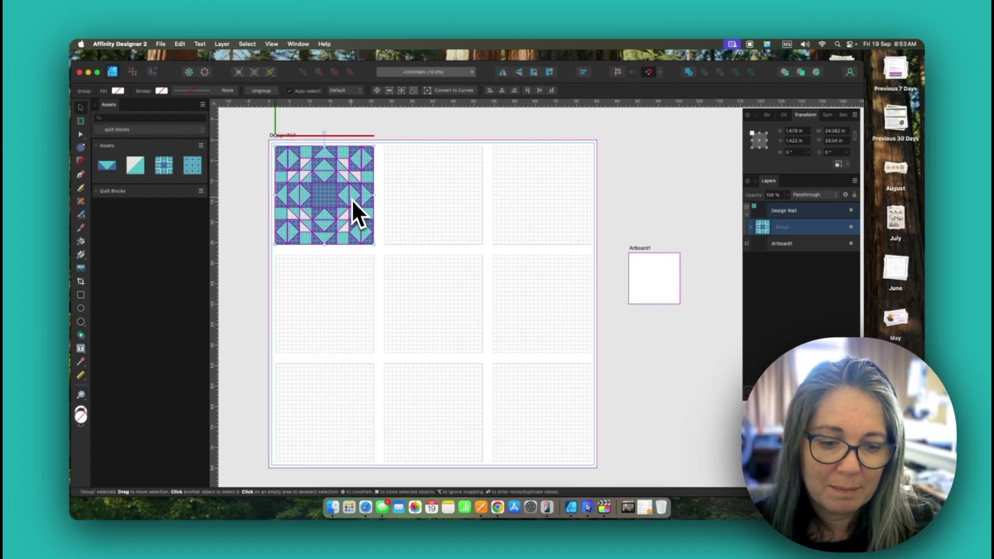
Step: Duplicate the block across the top row and copy that row into the two rows below, filling all nine grid cells
drag(353, 199, 448, 198)
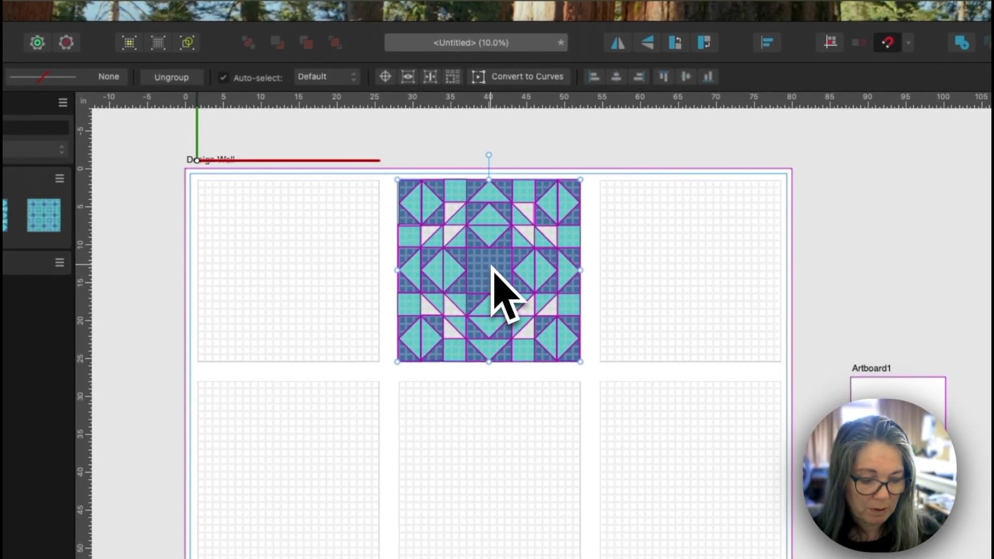
drag(493, 266, 690, 282)
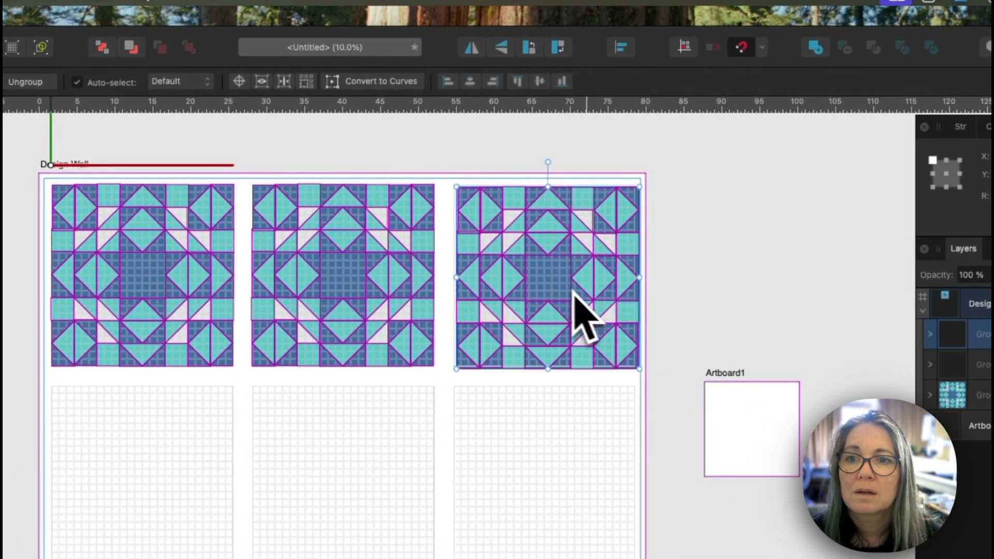
drag(675, 391, 44, 166)
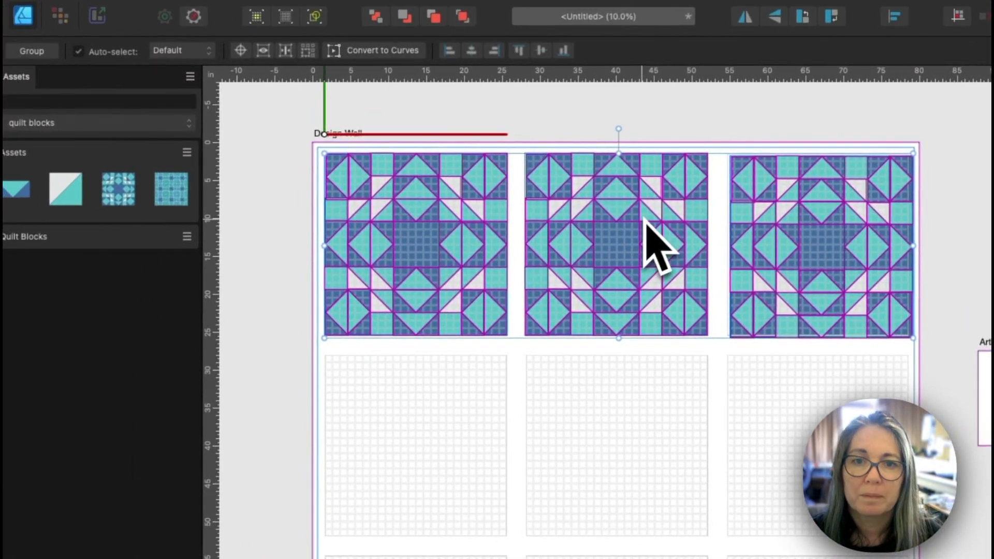
drag(627, 220, 630, 426)
mouse_move(495, 193)
mouse_down()
mouse_move(491, 410)
mouse_move(489, 395)
mouse_up()
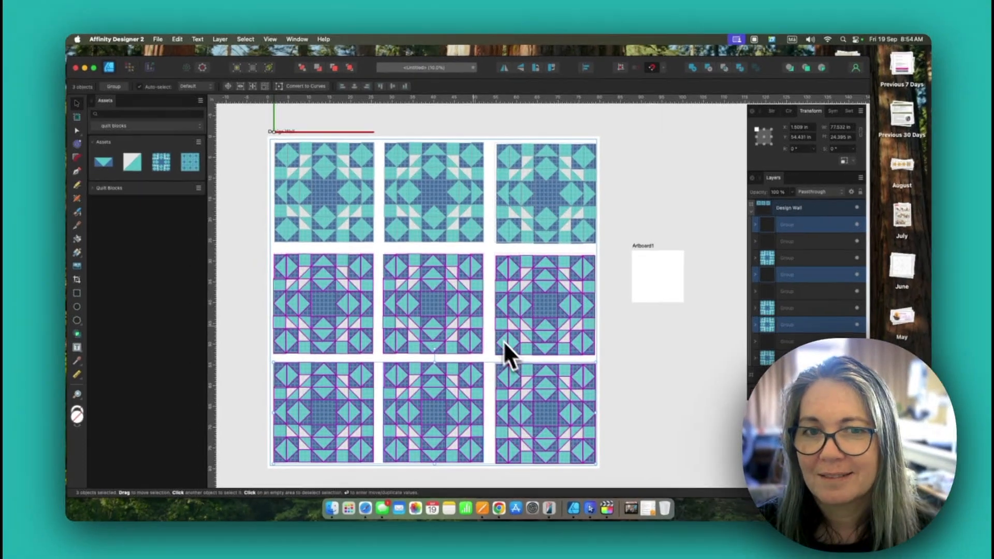
click(238, 248)
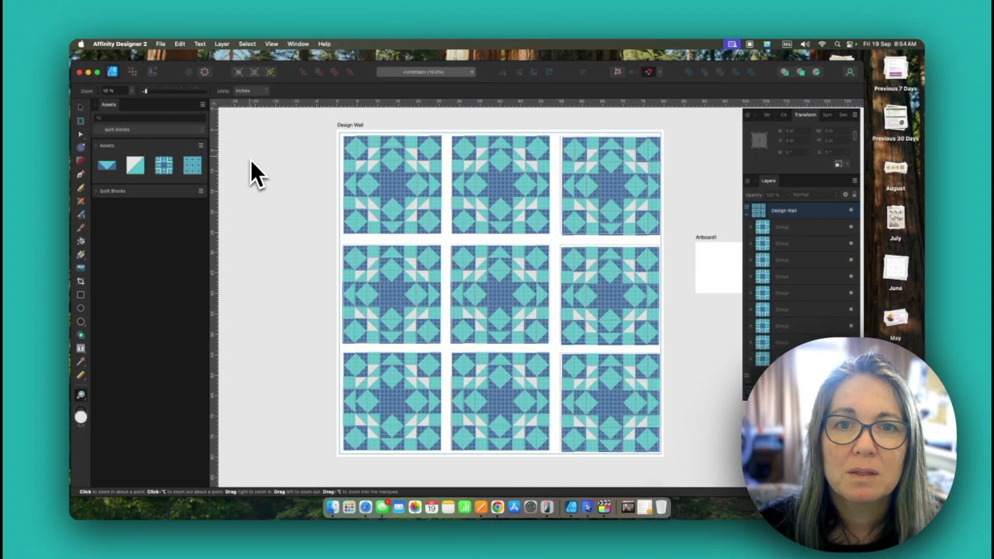
Step: Select all nine blocks and examine the Design Wall export preview in PDF format, leaving without exporting
key(v)
key(super+a)
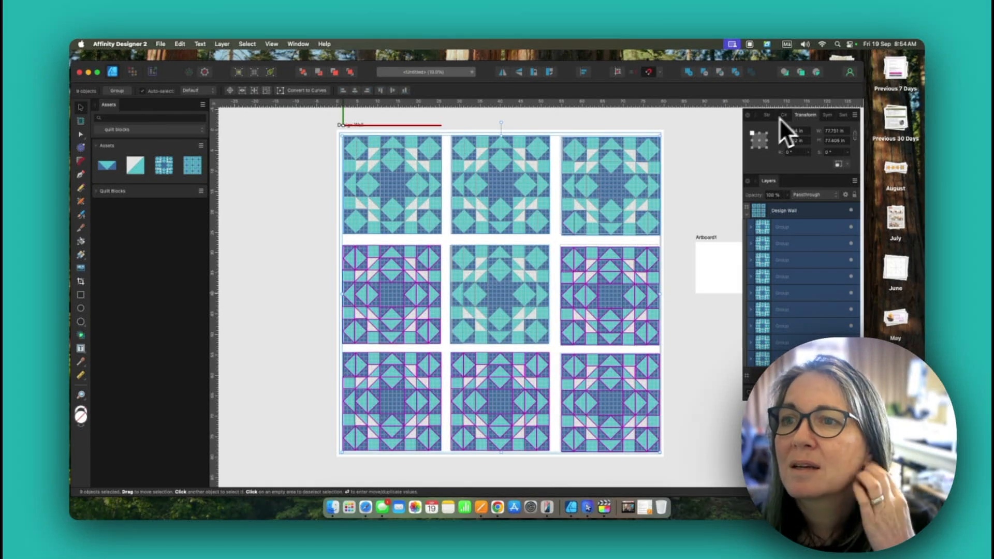
click(161, 44)
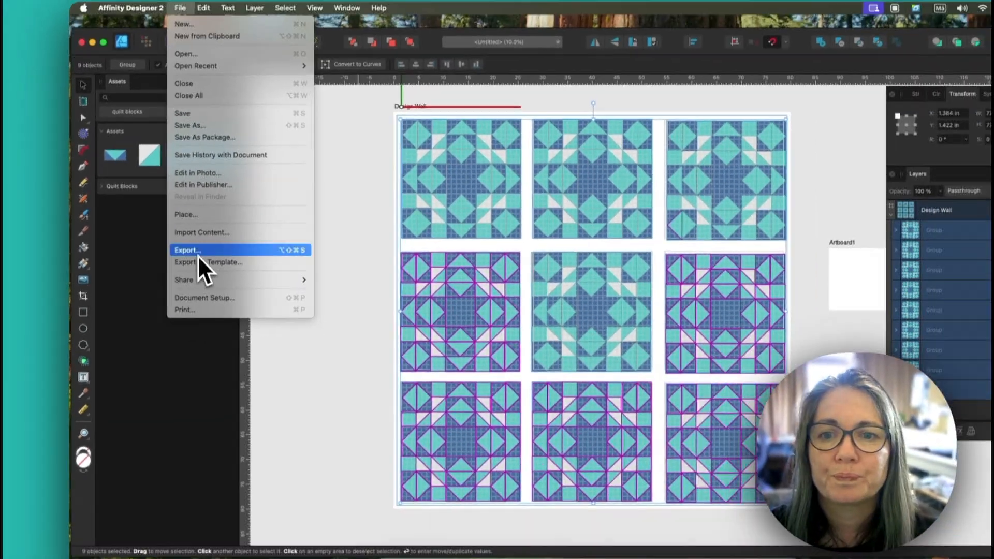
click(179, 256)
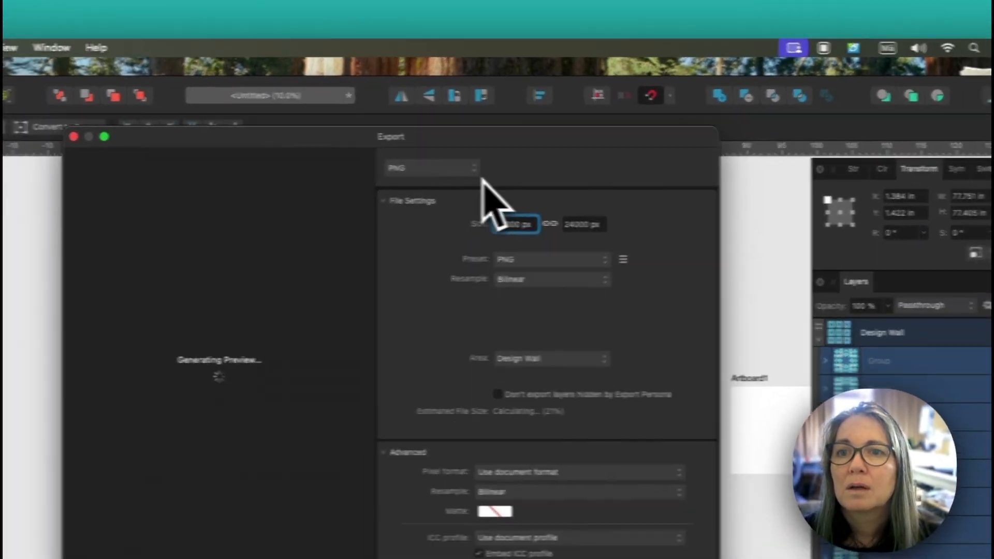
click(456, 178)
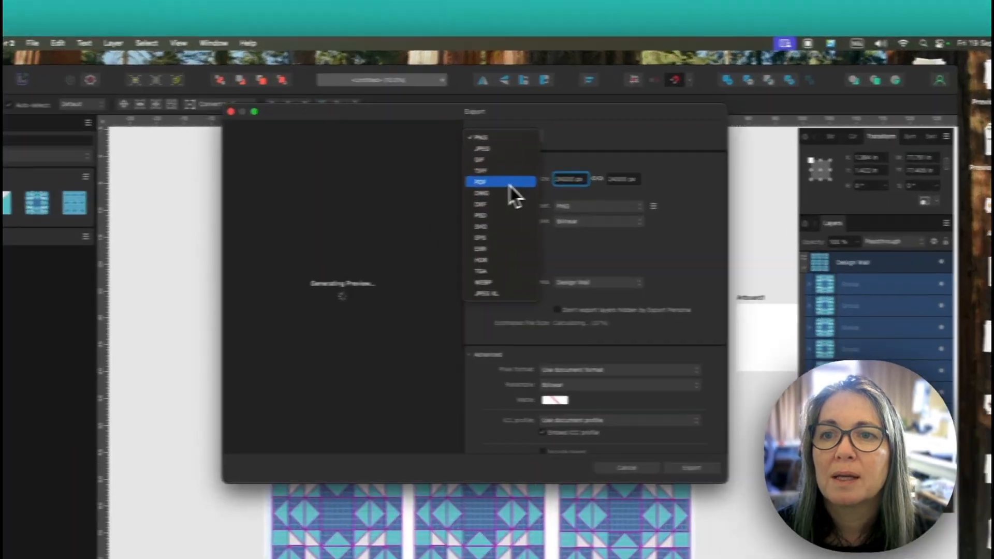
click(513, 149)
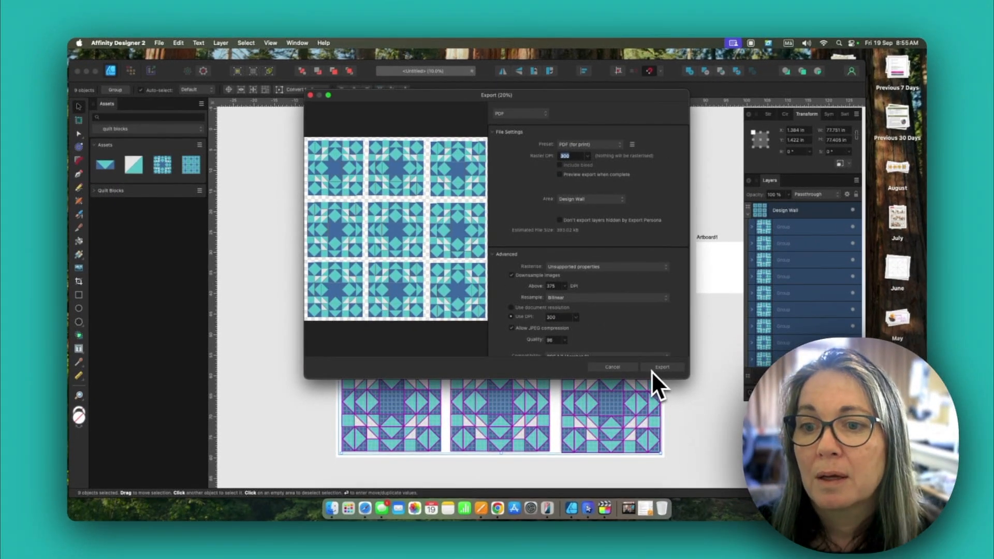
click(629, 369)
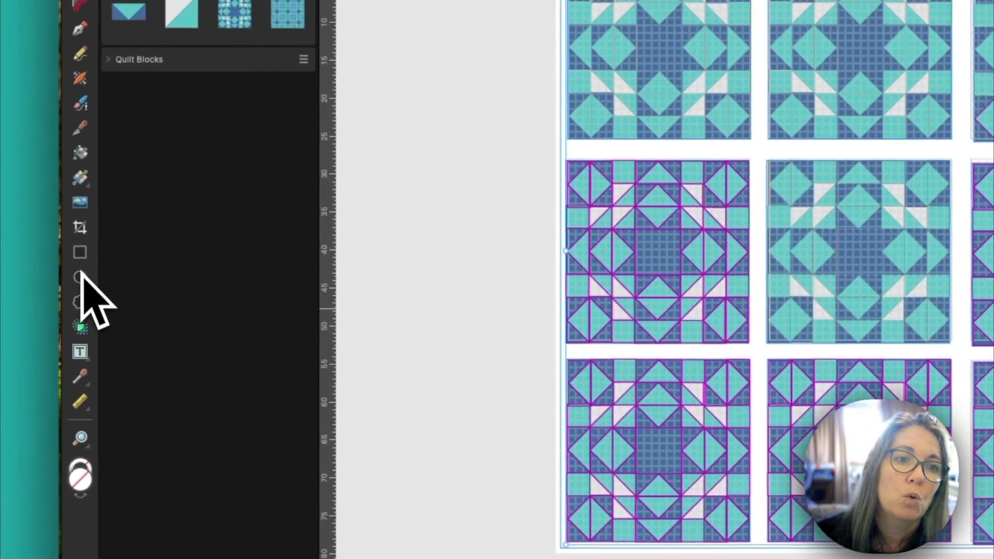
Step: Draw a background rectangle covering the whole Design Wall artboard and place it behind the nine blocks
click(89, 257)
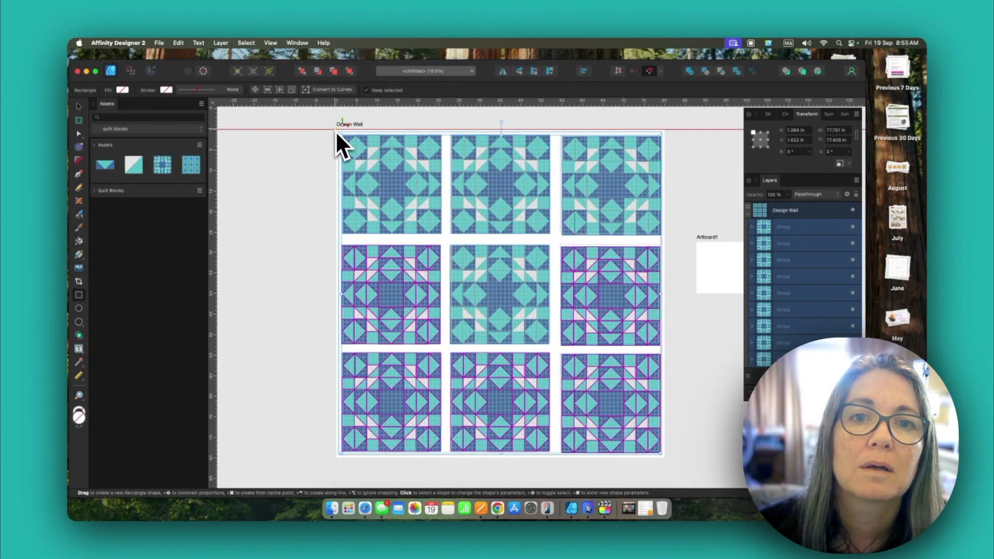
mouse_move(337, 131)
mouse_down()
mouse_move(570, 399)
mouse_move(666, 460)
mouse_up()
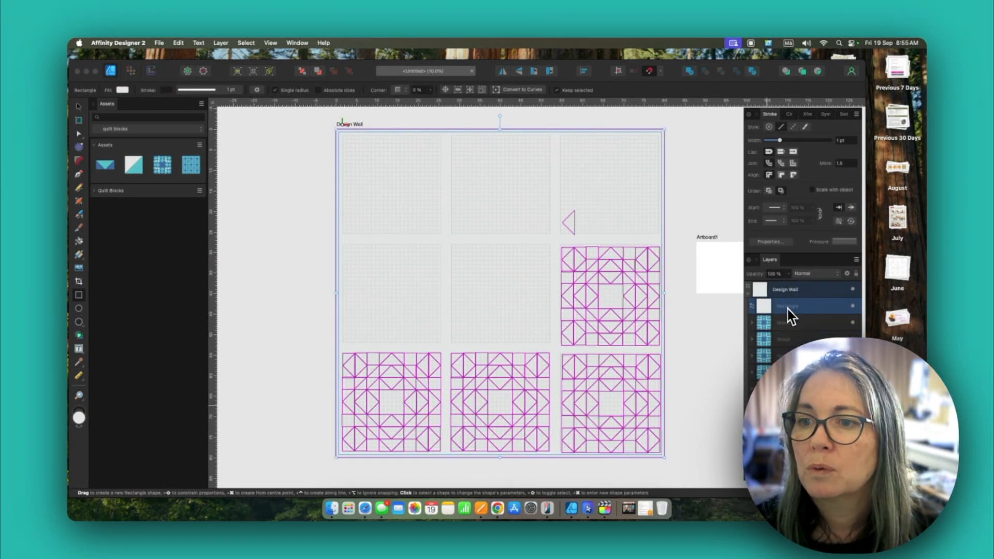
scroll(800, 363, down, 1)
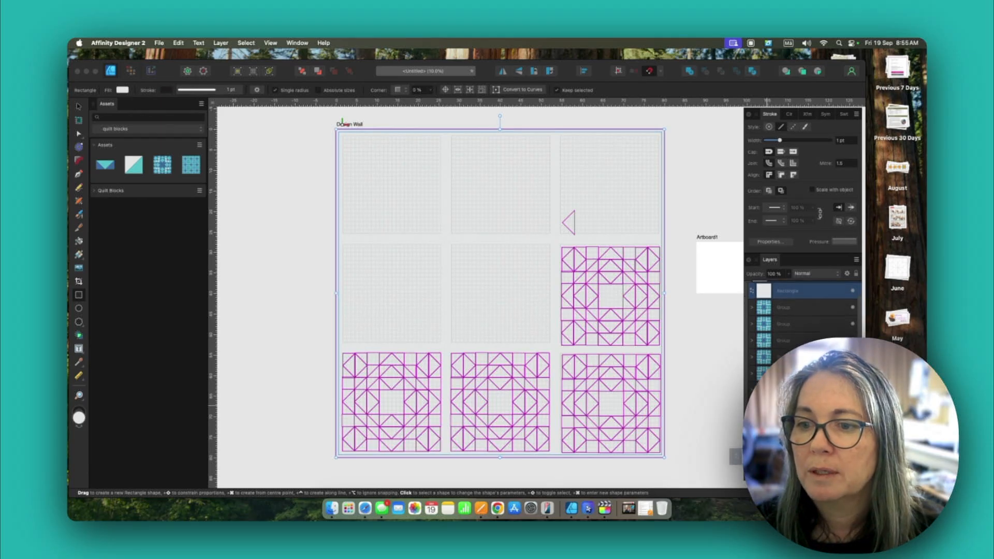
key(Delete)
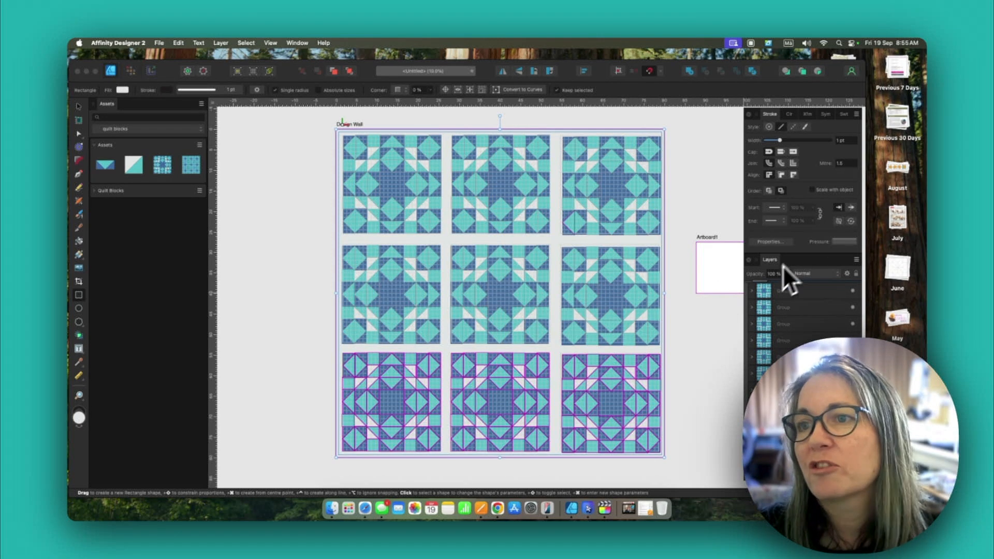
Step: Sample block colours for the background rectangle's fill, trying teal 62C8CE and settling on blue 4875A9
click(790, 115)
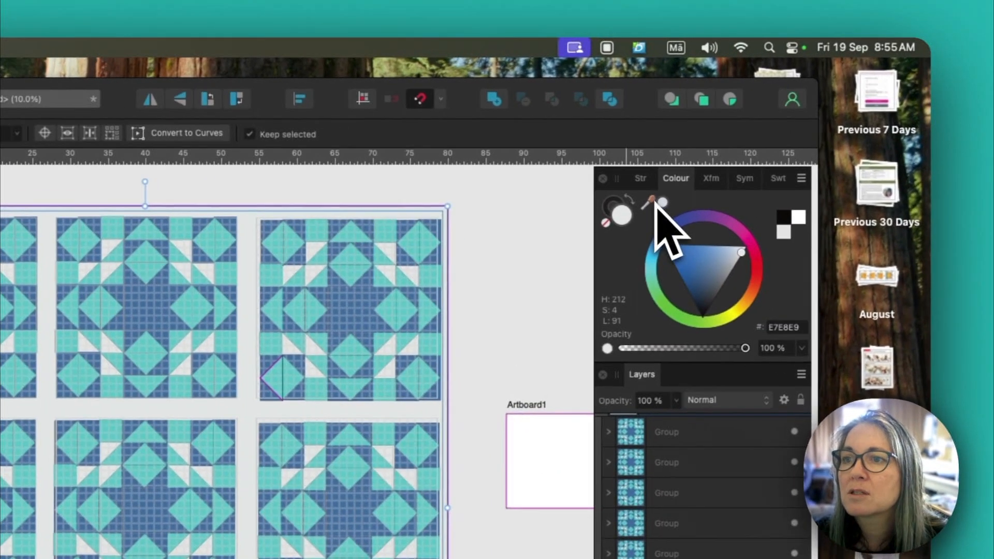
drag(654, 205, 434, 263)
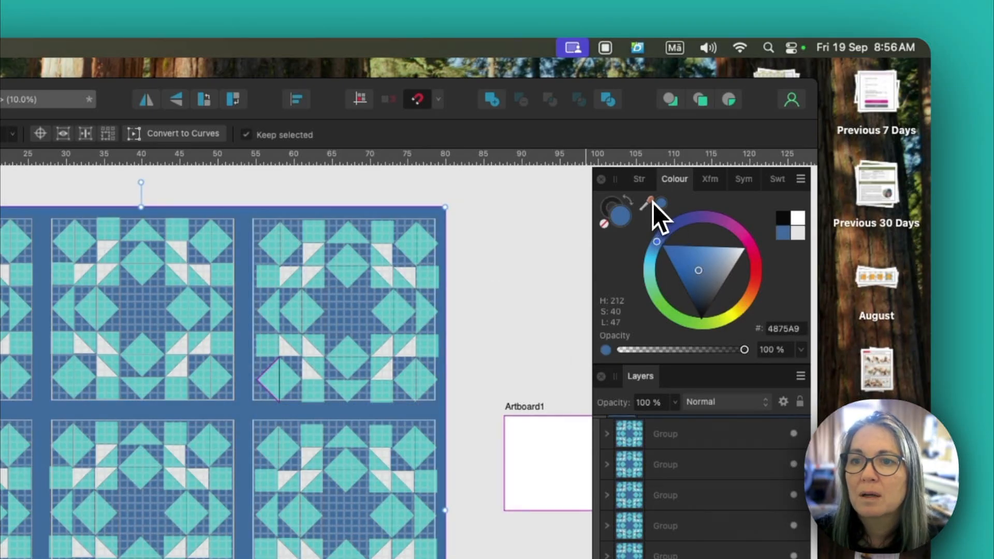
drag(650, 206, 610, 206)
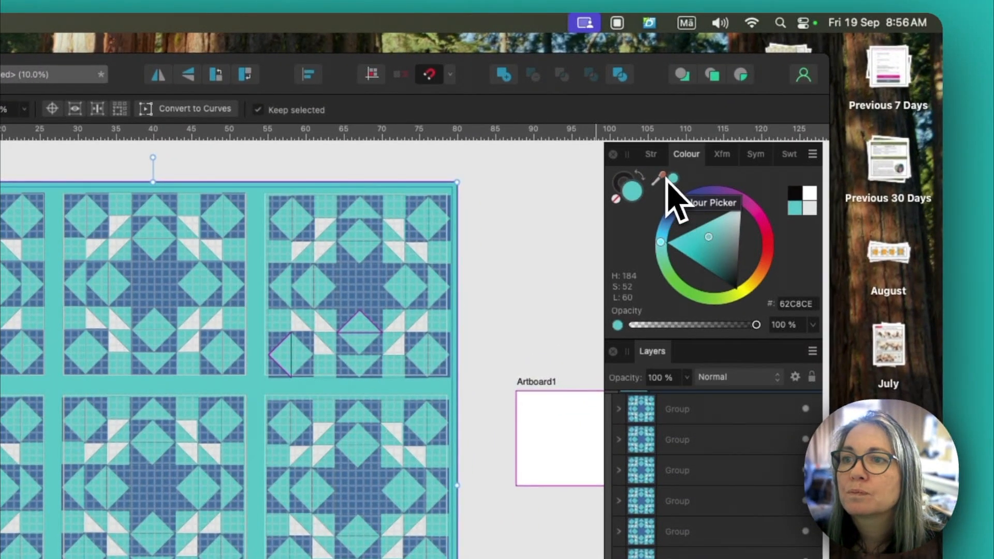
drag(774, 128, 614, 218)
drag(372, 340, 353, 287)
click(673, 178)
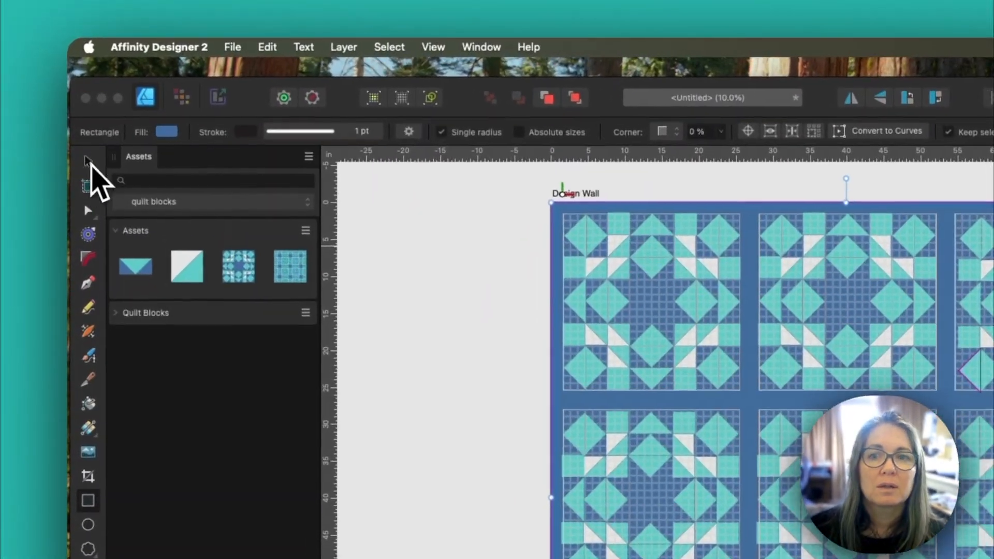
Step: Deselect the background rectangle and examine the Design Wall export preview in PDF format with the blue sashing, leaving without exporting
click(81, 118)
click(293, 248)
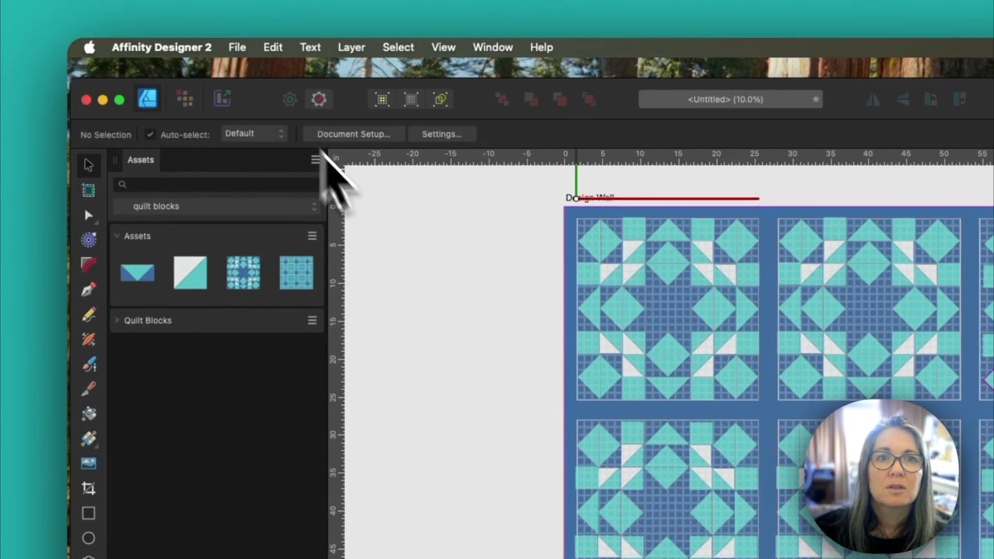
click(224, 47)
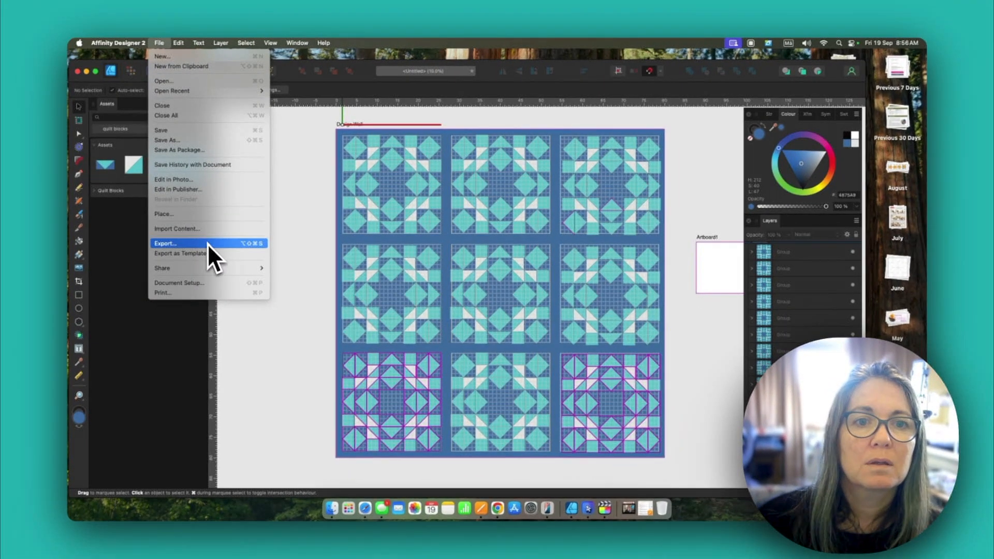
click(207, 244)
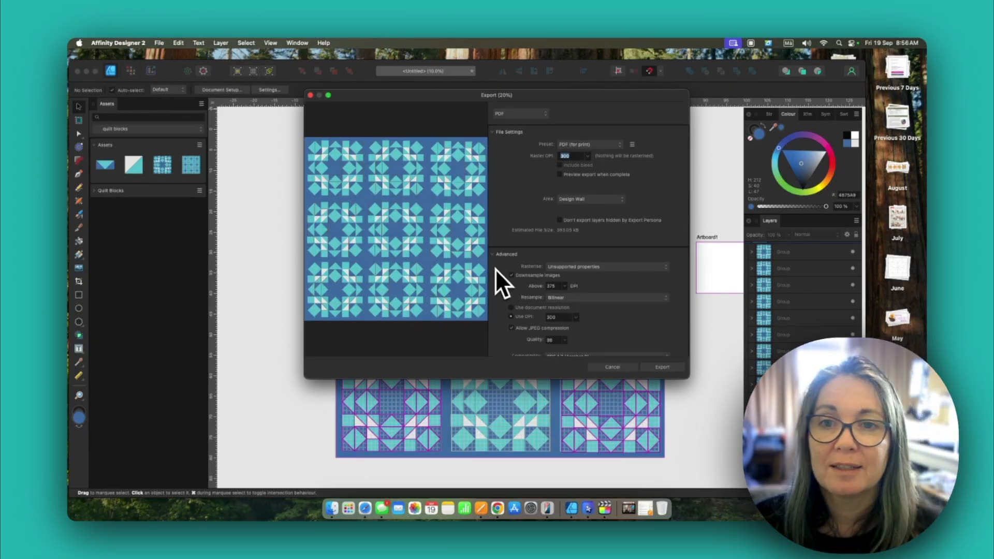
click(612, 366)
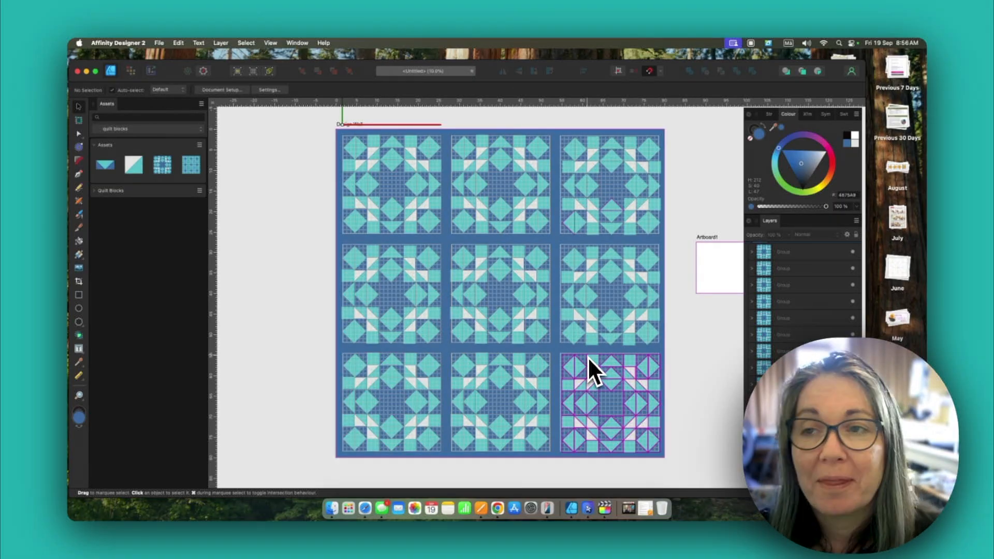
Step: Select the blue background rectangle and check its overall width and height from its lower-right corner
scroll(588, 356, left, 5)
scroll(582, 354, right, 7)
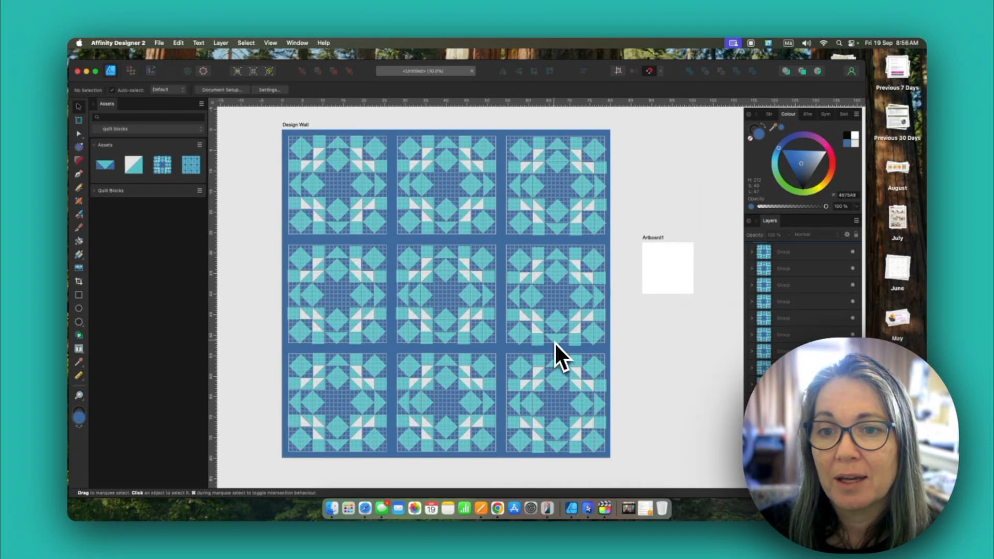
scroll(554, 343, up, 1)
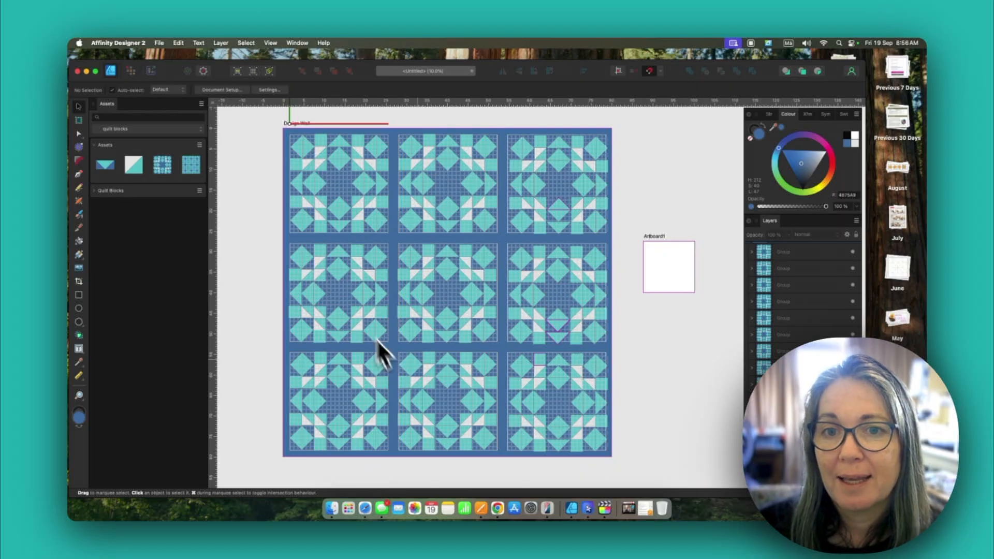
click(611, 456)
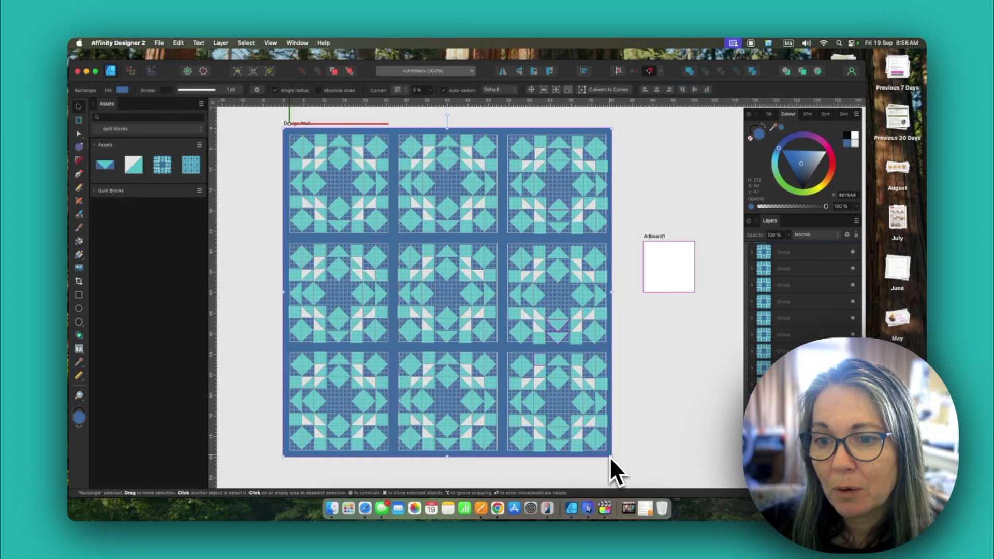
mouse_move(612, 457)
mouse_down()
mouse_move(495, 262)
mouse_move(411, 203)
mouse_move(362, 192)
mouse_move(596, 409)
mouse_move(614, 459)
mouse_up()
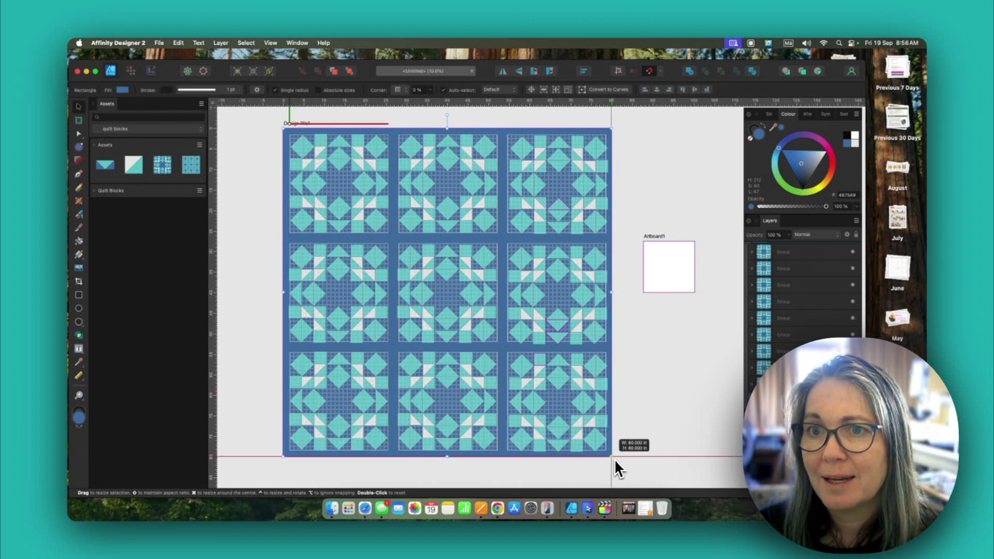